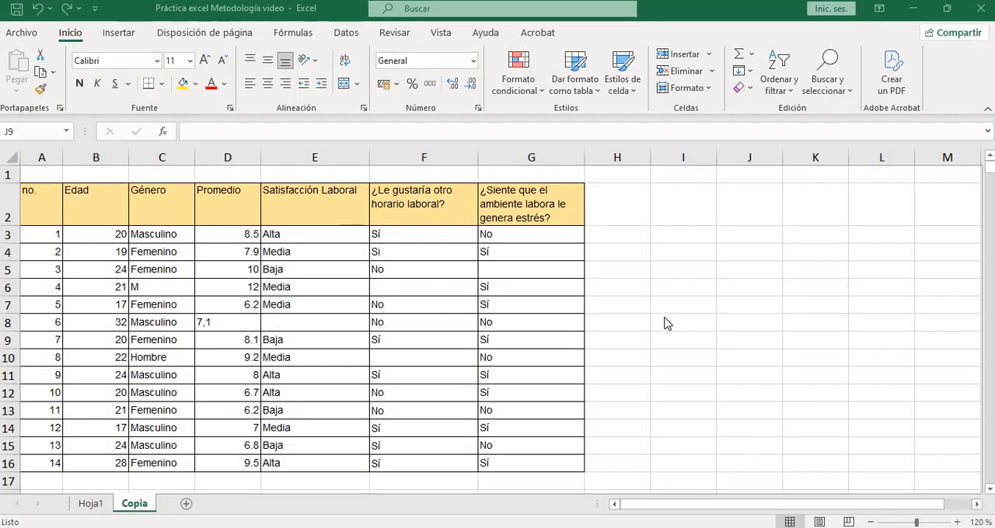
left_click(676, 324)
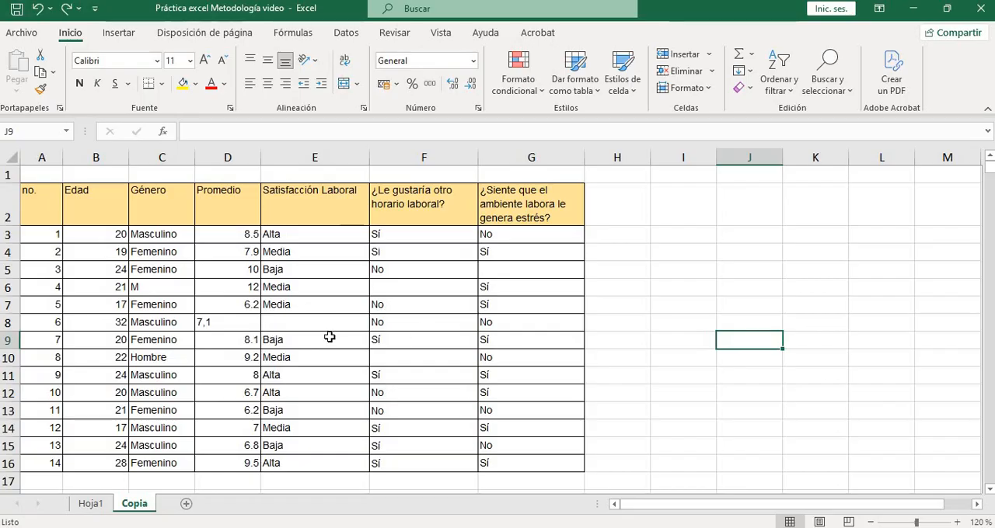
left_click(654, 393)
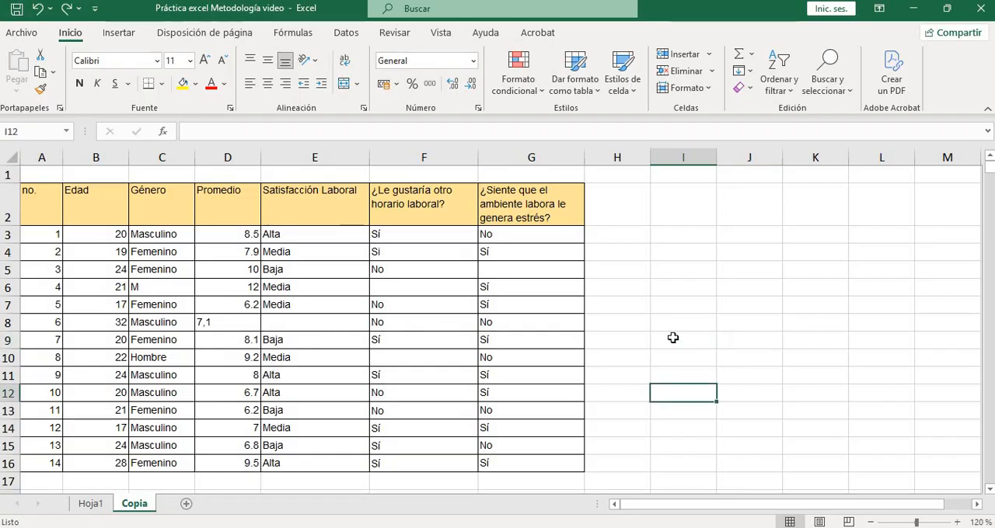
left_click(664, 156)
left_click(816, 270)
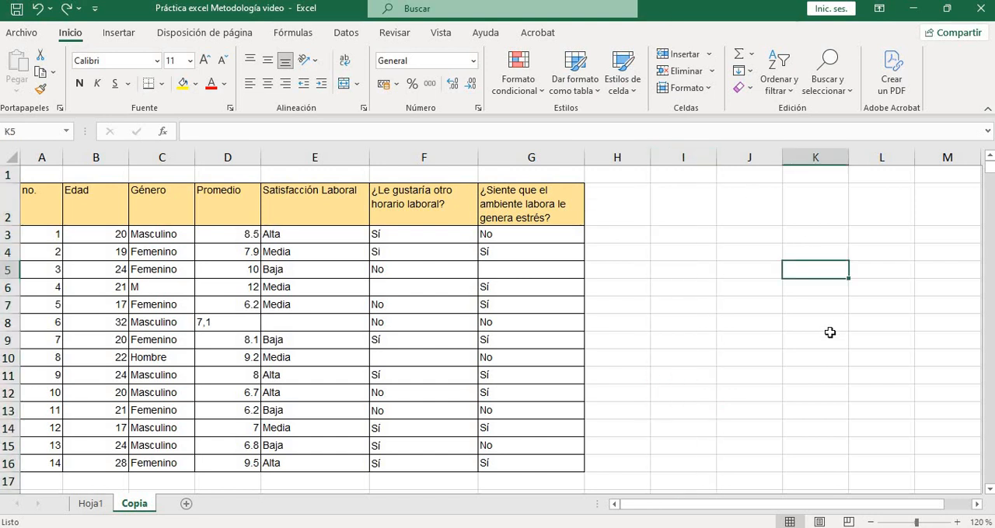
left_click(684, 469)
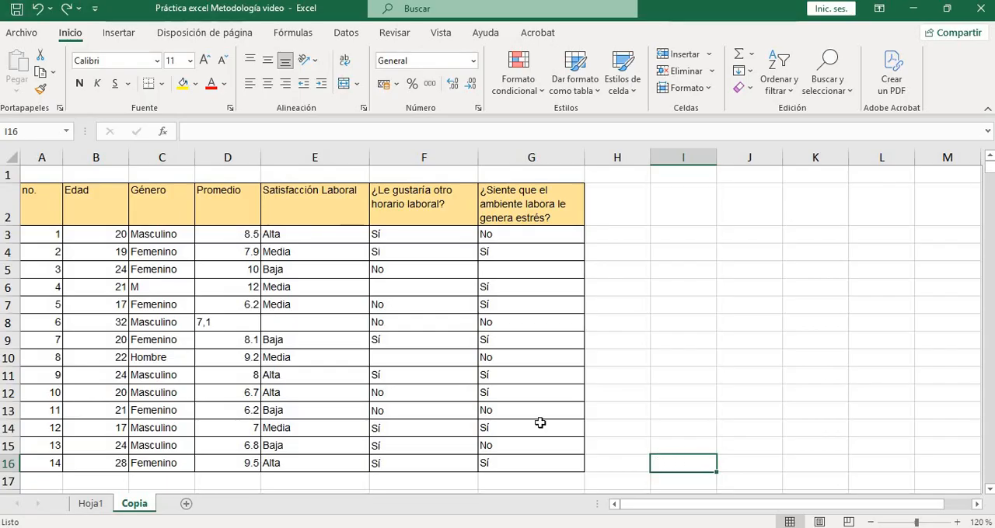
Review the survey table's column headings in row 2, from no. to the work stress question, and the record numbering in column A
left_click(35, 207)
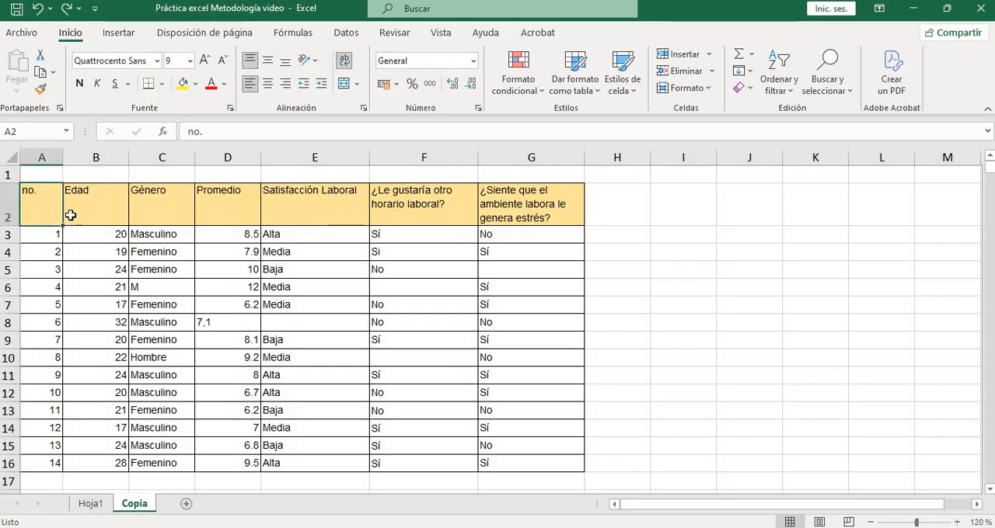
left_click(41, 157)
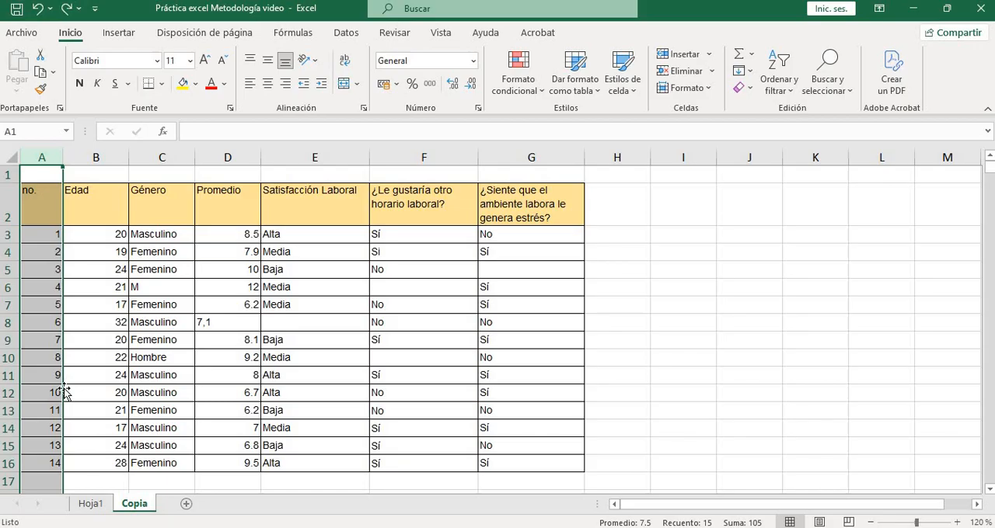
left_click(37, 463)
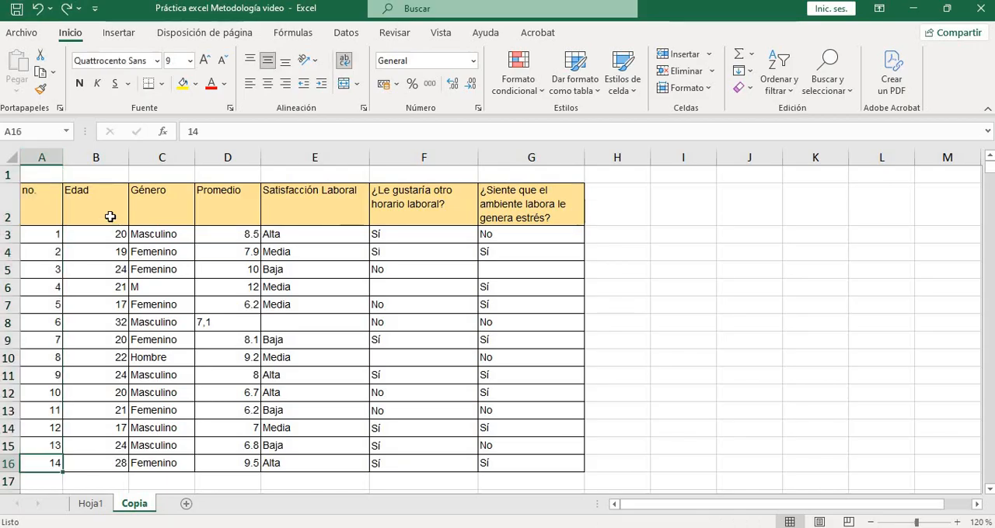
left_click(111, 217)
left_click(172, 219)
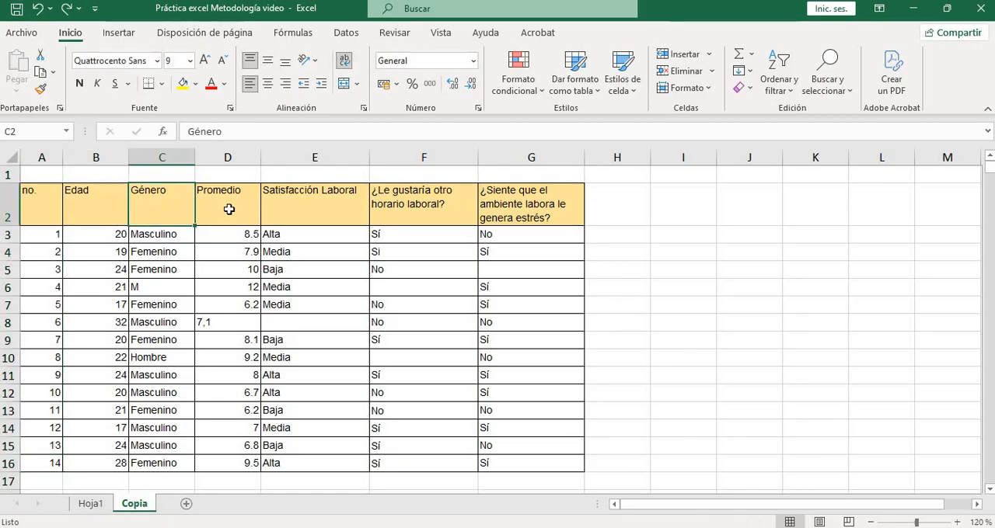
left_click(231, 211)
left_click(353, 215)
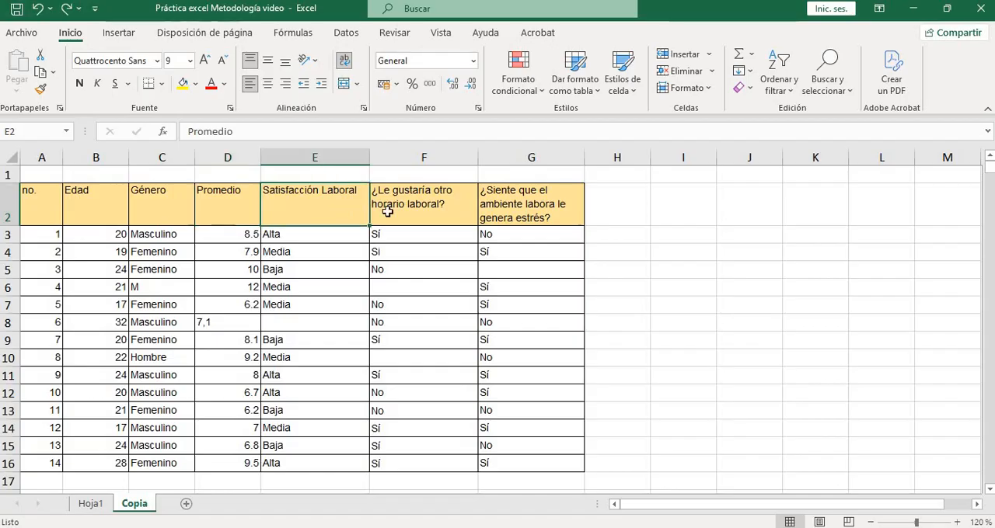
left_click(440, 210)
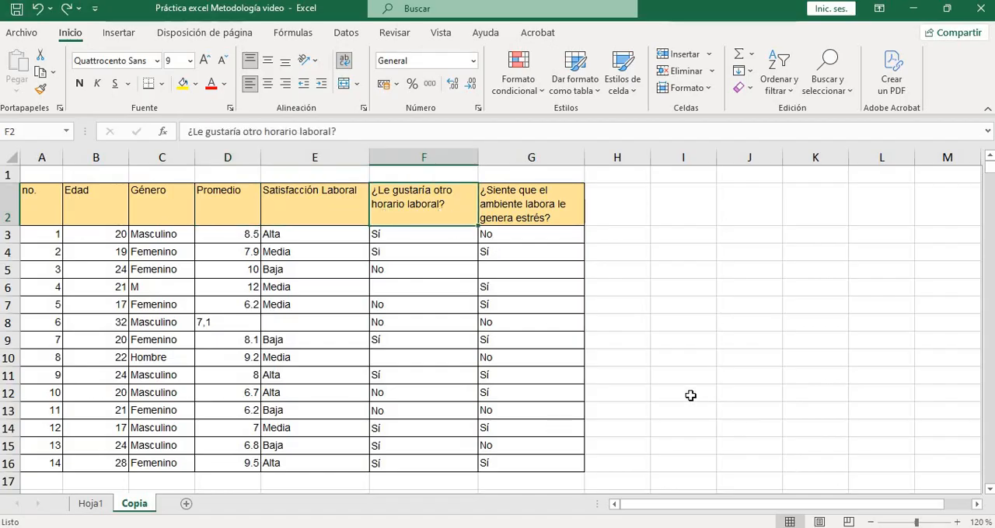
left_click(545, 212)
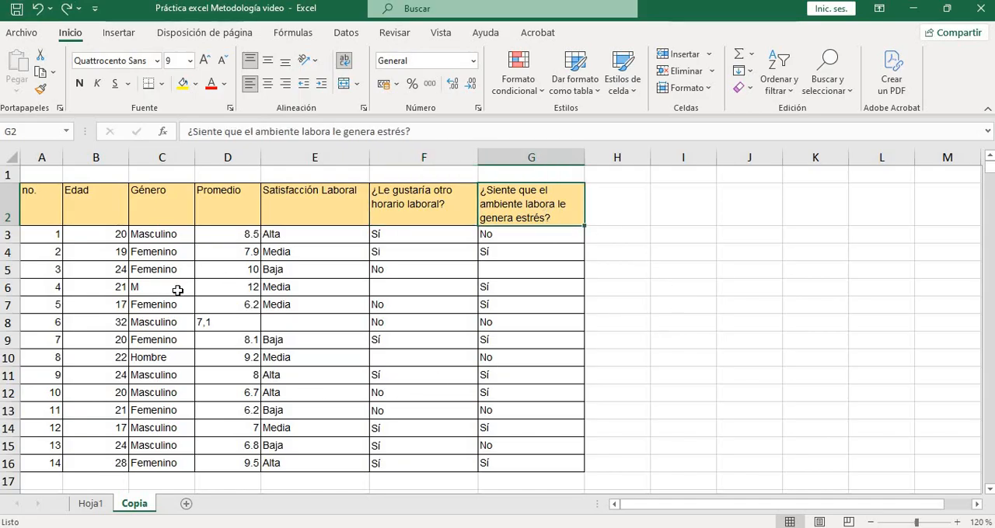
Inspect the blank answers in F6, F10 and G5, along with the incomplete records in rows 5 and 8
left_click(119, 235)
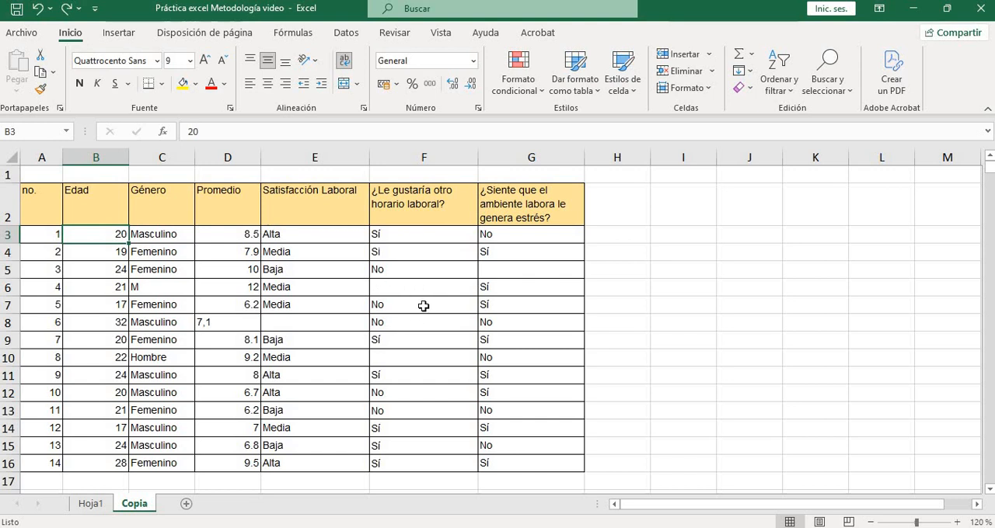
left_click(395, 287)
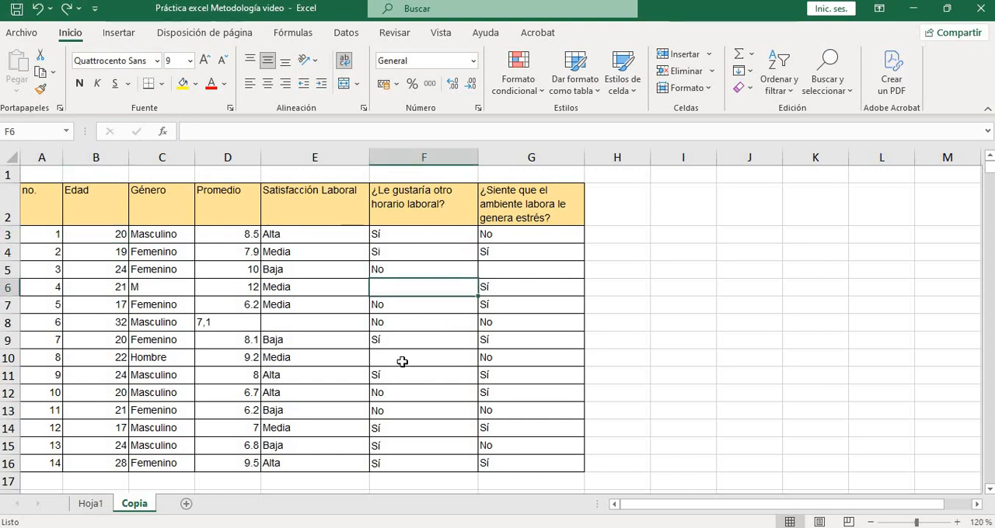
left_click(402, 361)
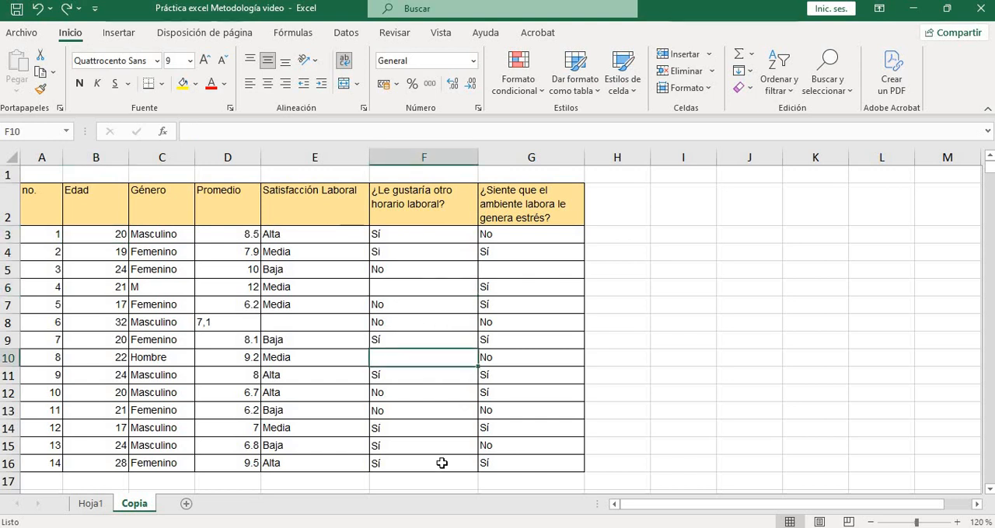
left_click(503, 272)
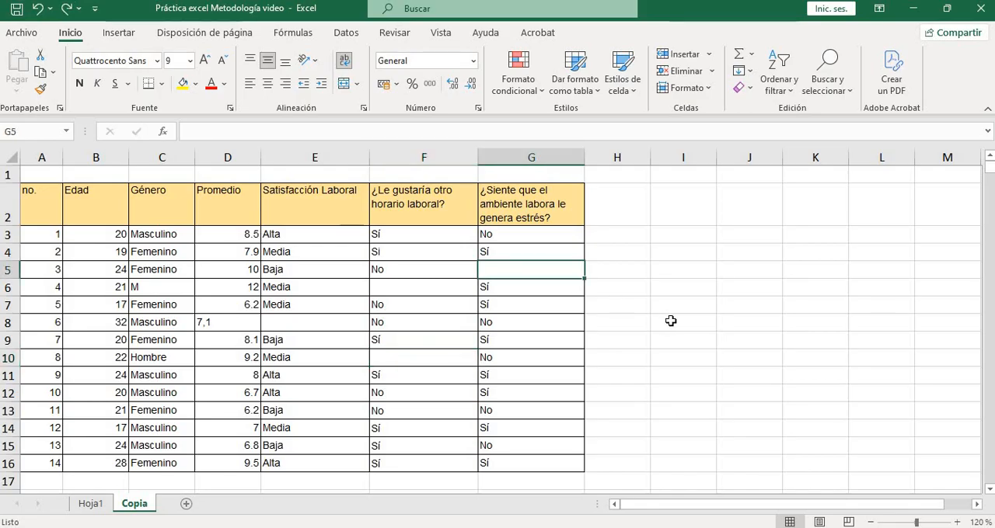
left_click(8, 270)
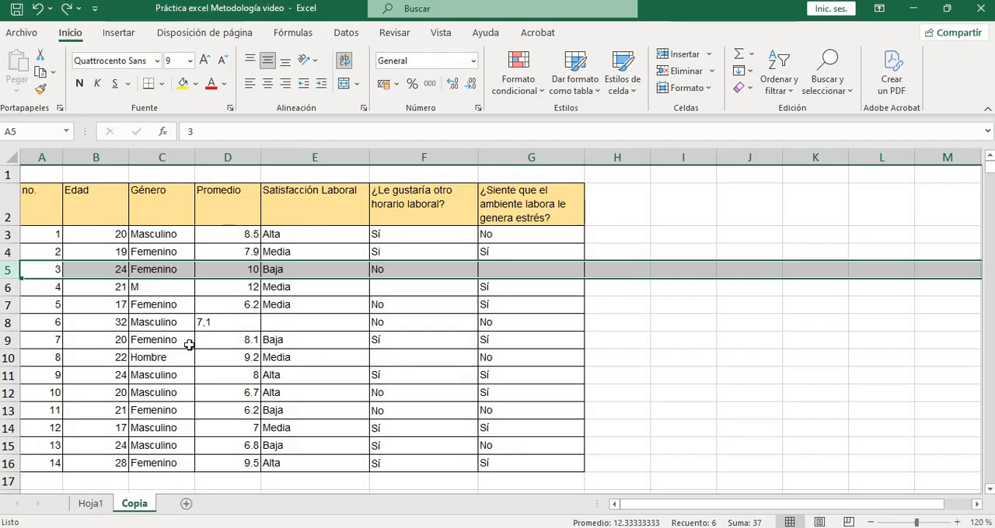
left_click(39, 323)
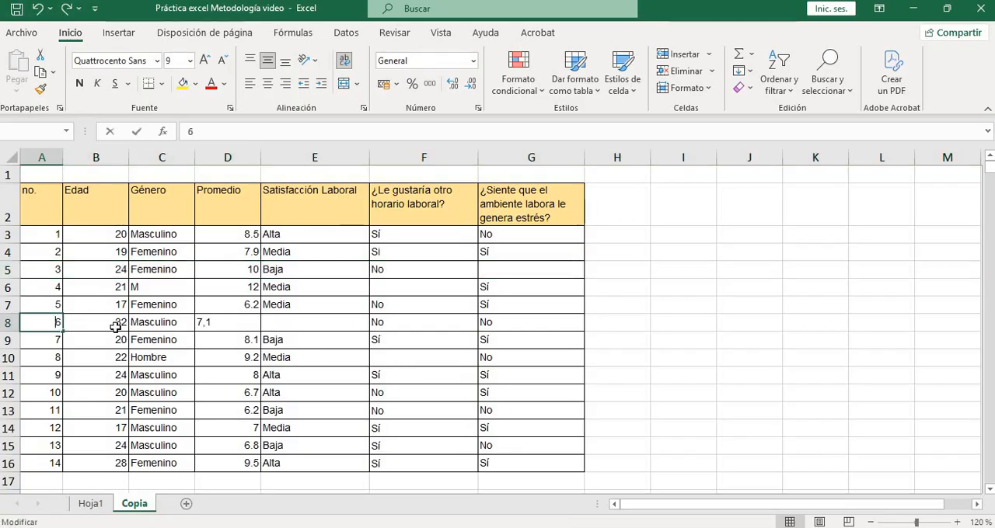
key("F2")
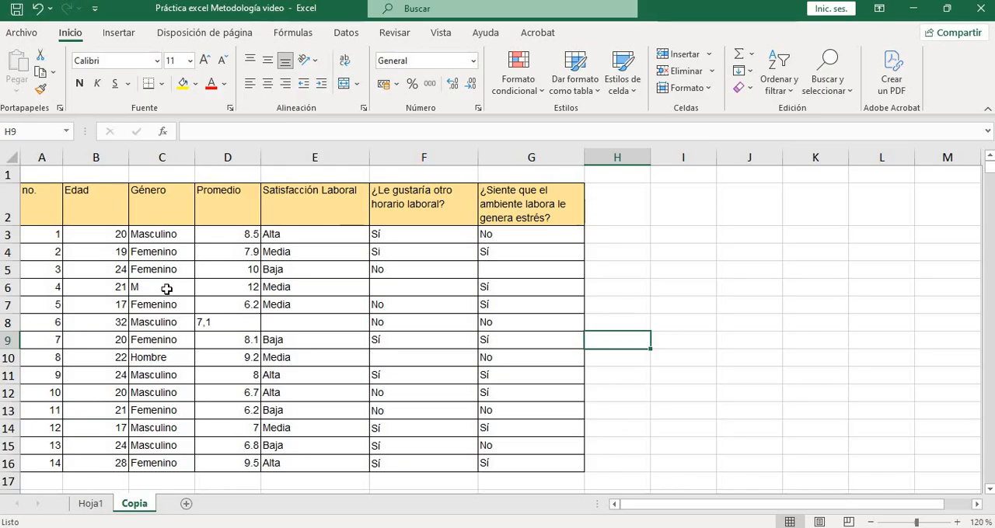
Replace the abbreviated Género entry in C6 with Masculino copied from C8
left_click(161, 158)
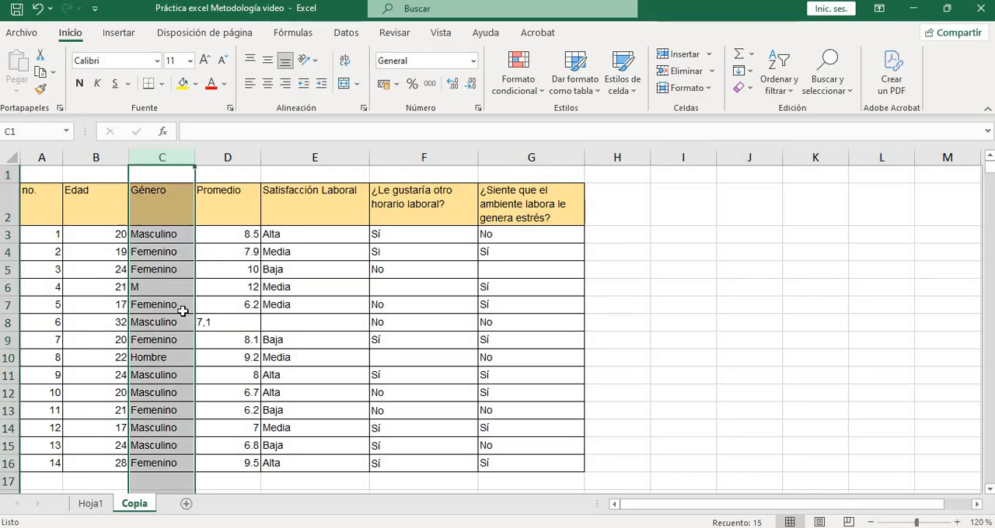
left_click(169, 291)
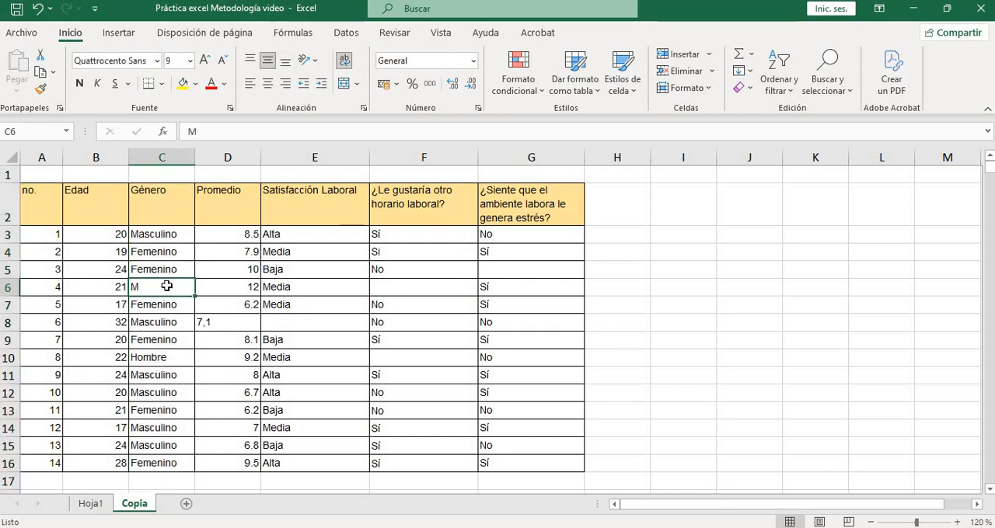
left_click(161, 326)
right_click(161, 325)
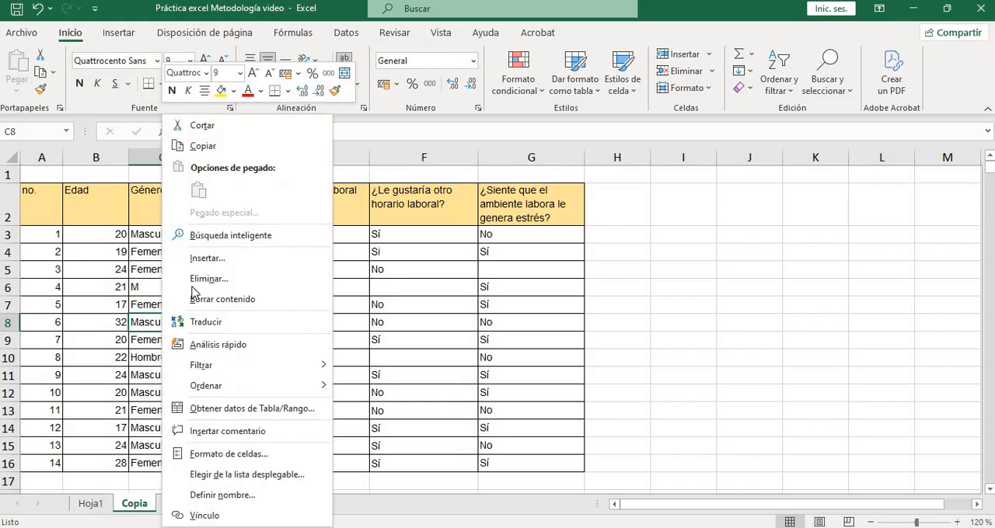
left_click(198, 146)
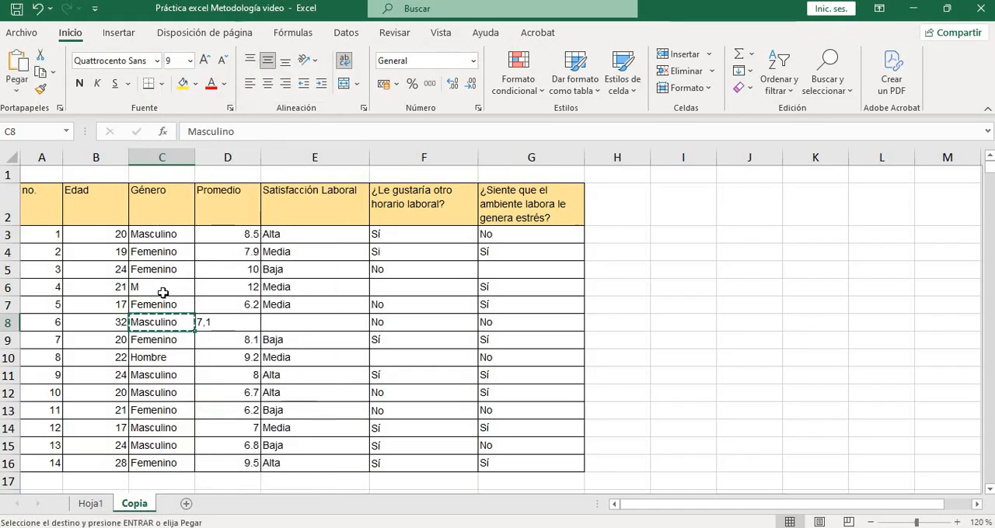
left_click(163, 291)
key("ctrl+v")
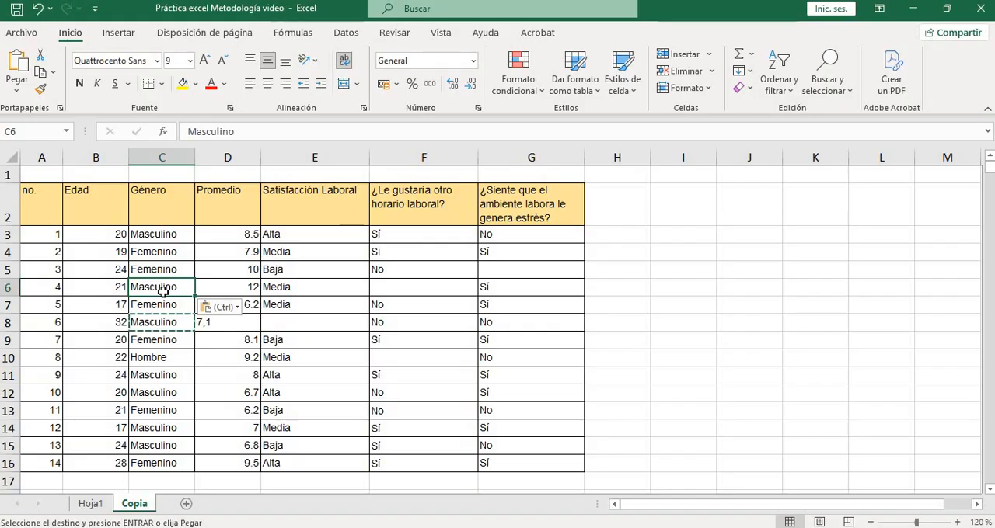
Check the Género column for consistent wording, comparing the entries in C3, C4 and C5
left_click(168, 237)
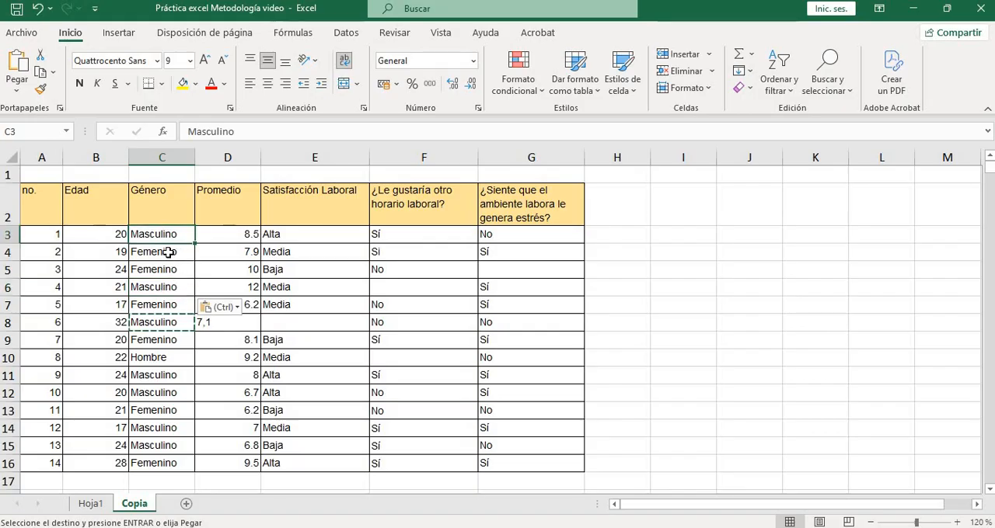
left_click(166, 255)
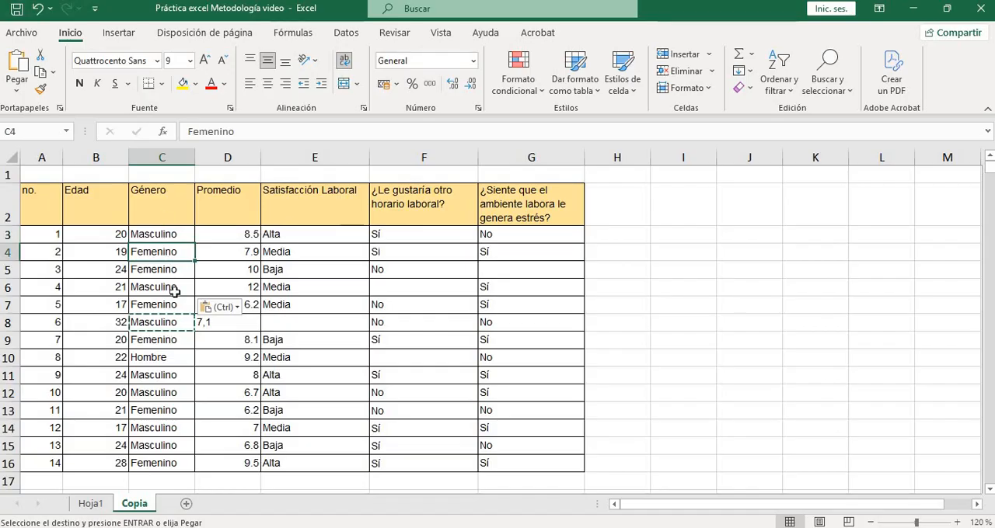
left_click(153, 157)
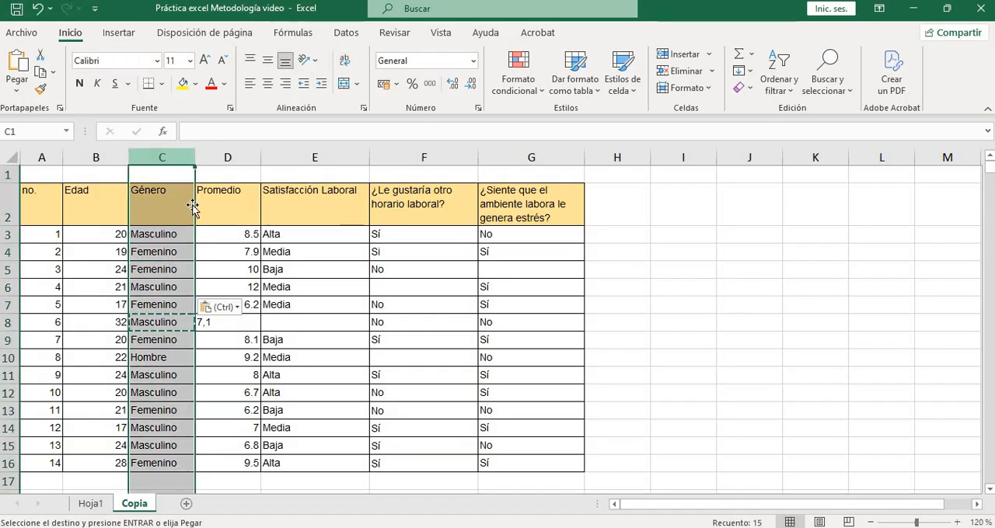
left_click(168, 267)
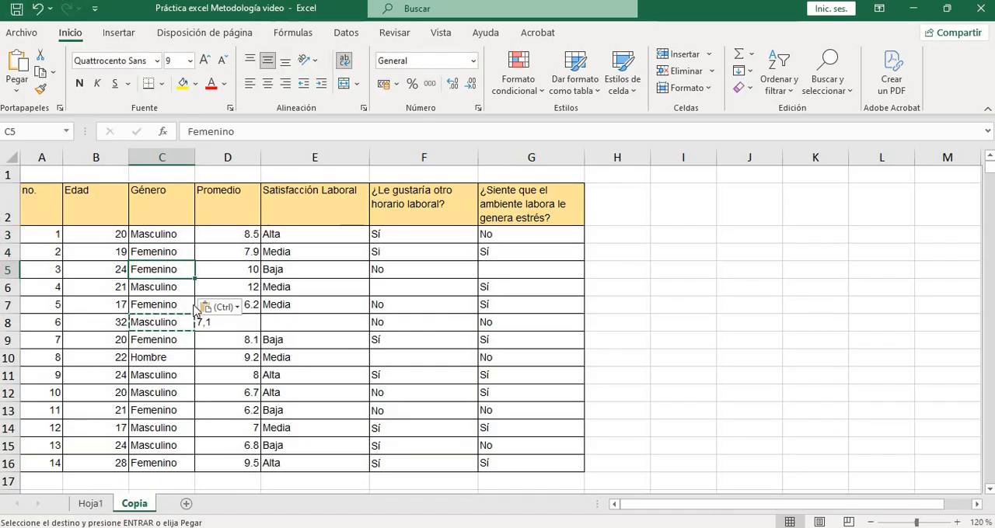
left_click(166, 247)
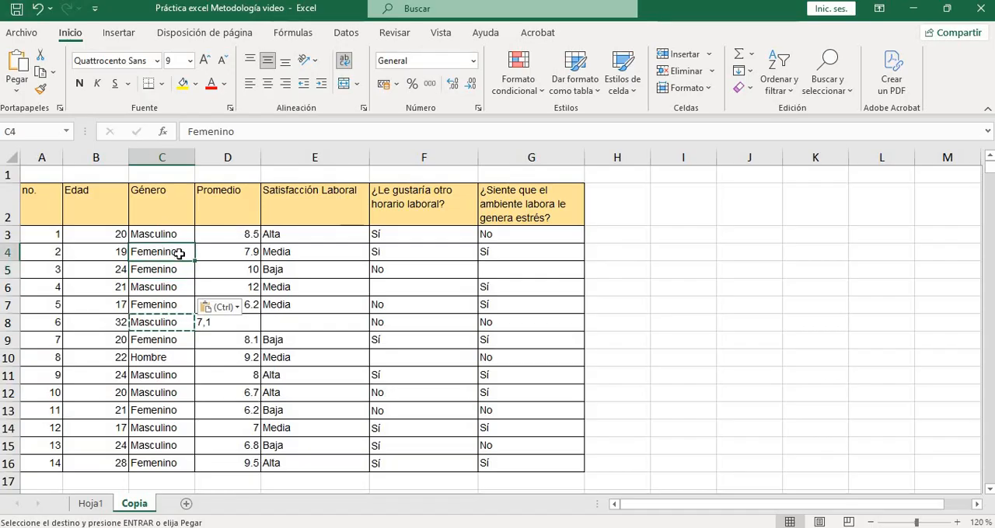
left_click(161, 157)
Examine the Promedio column for consistent number format, comparing D8 with D9 and checking the heading in D2
left_click(238, 163)
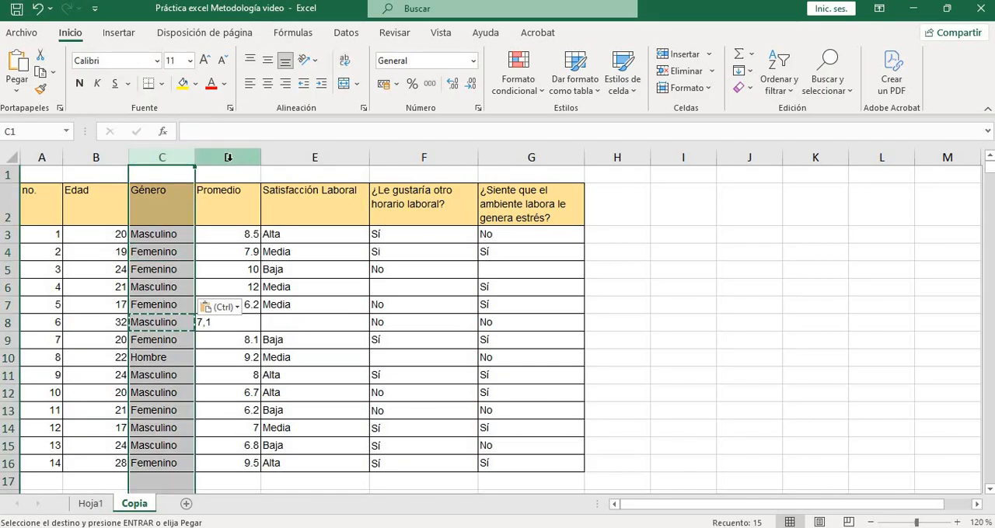
left_click(321, 335)
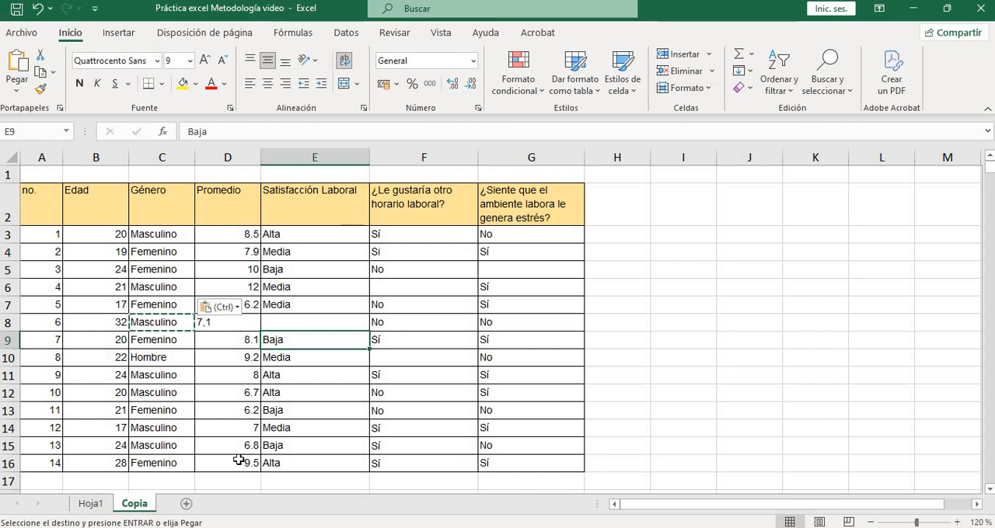
left_click(221, 339)
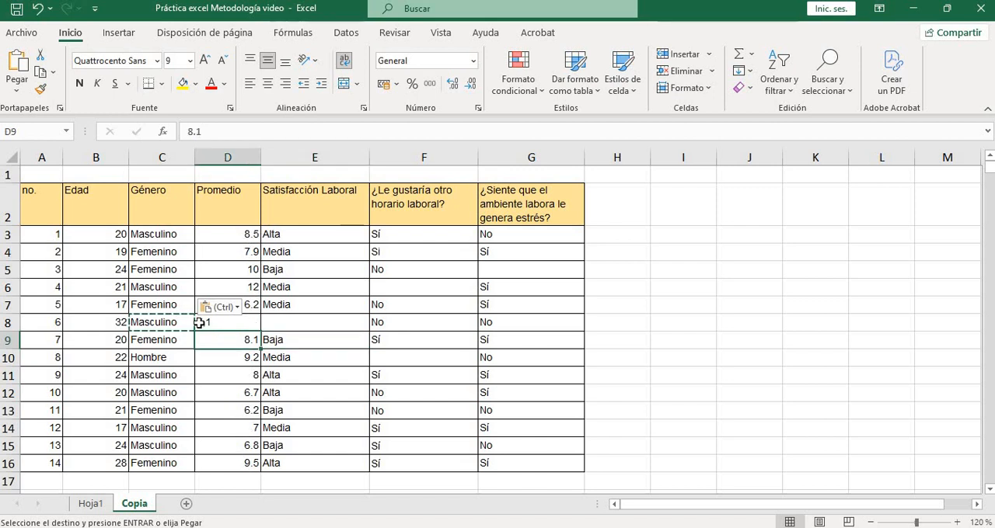
double_click(247, 322)
left_click(272, 371)
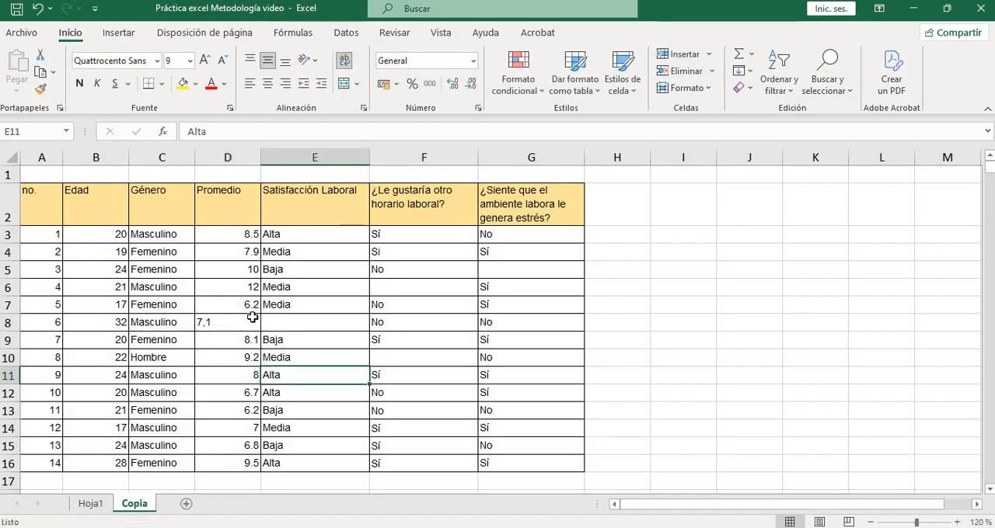
left_click(240, 328)
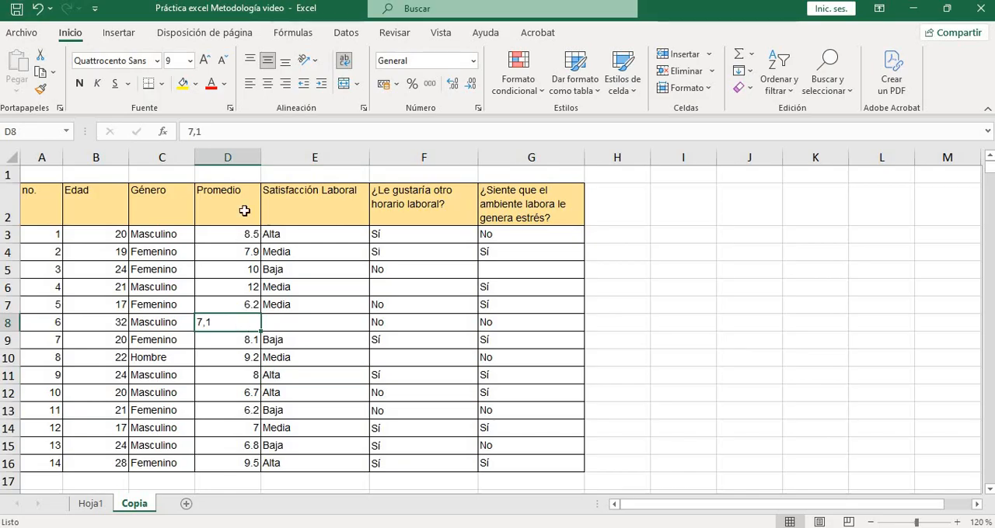
left_click(254, 156)
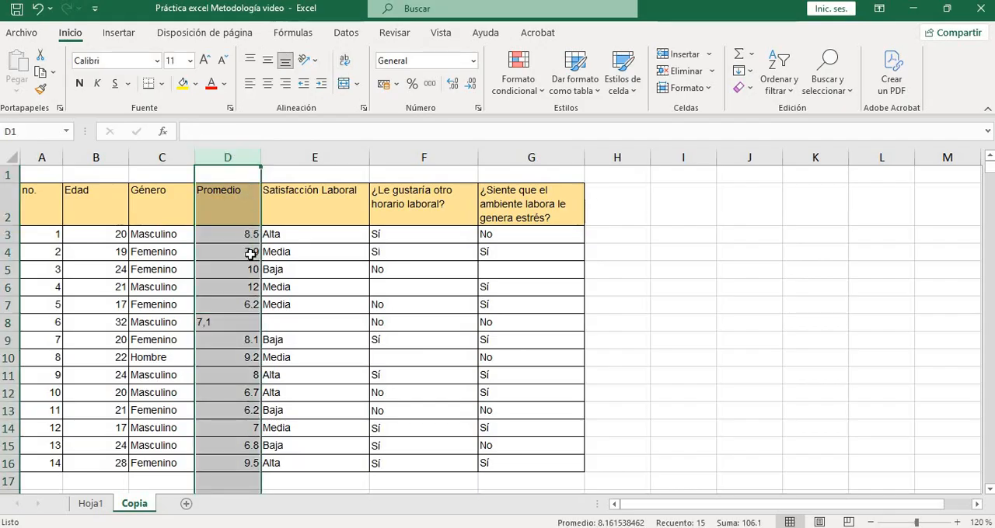
double_click(249, 204)
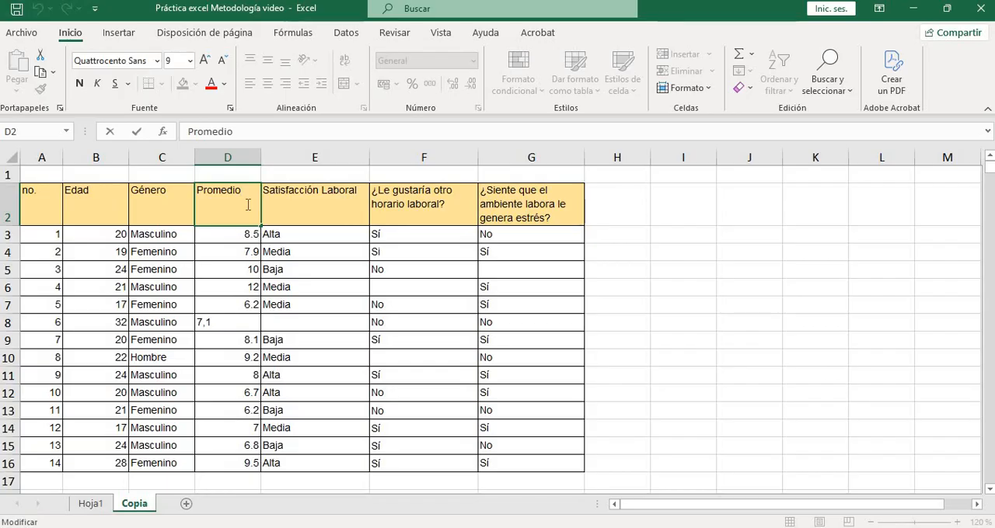
Examine the Promedio values in D3:D16 for consistent number format, comparing D8 with the other entries
left_click(264, 289)
left_click(256, 237)
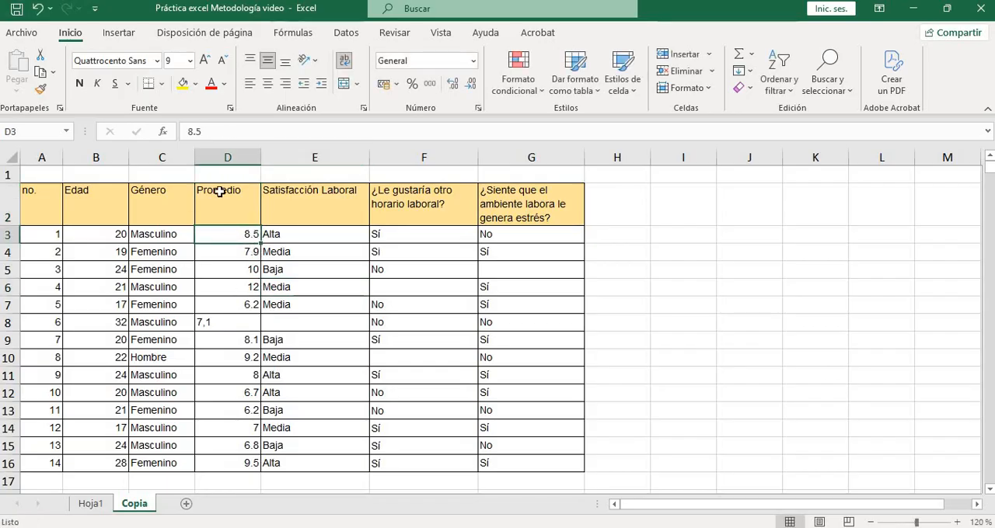
left_click(235, 158)
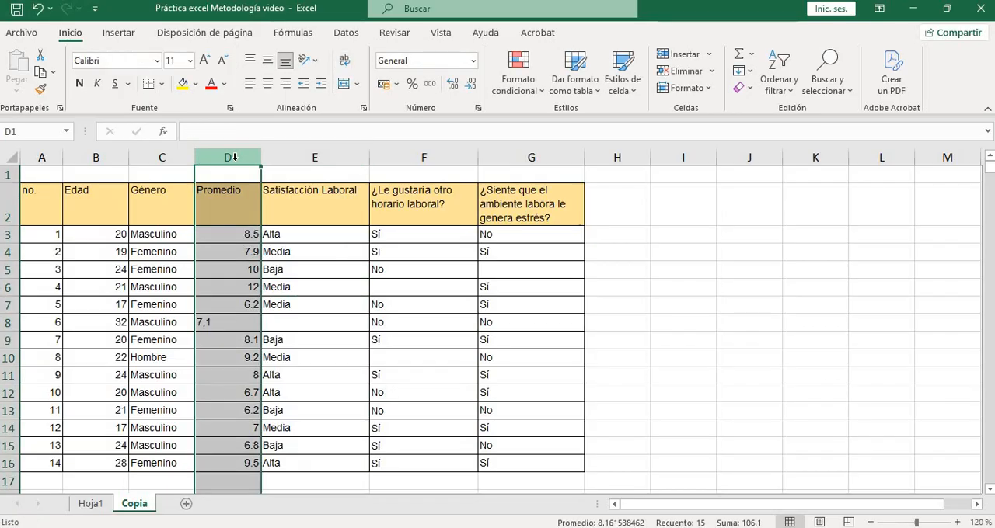
left_click(41, 462)
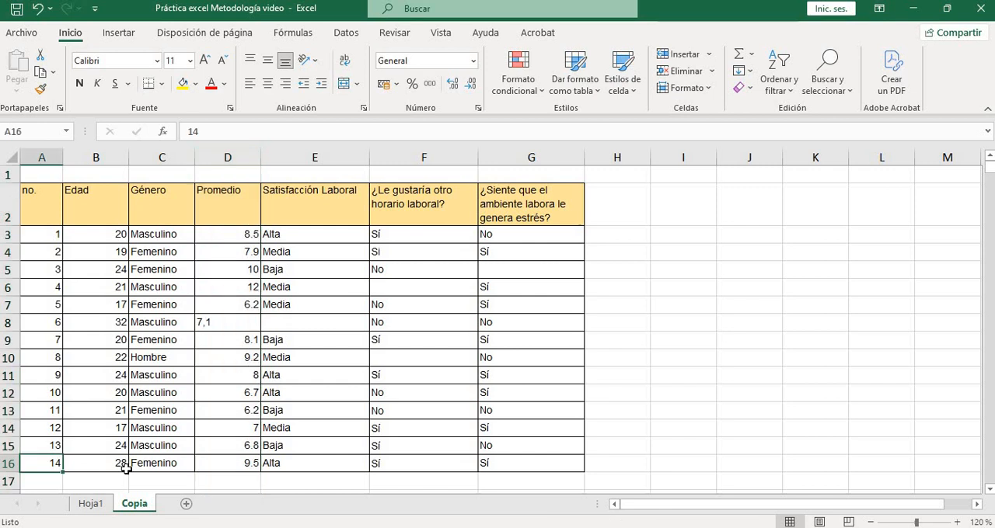
left_click(222, 463)
left_click(243, 319)
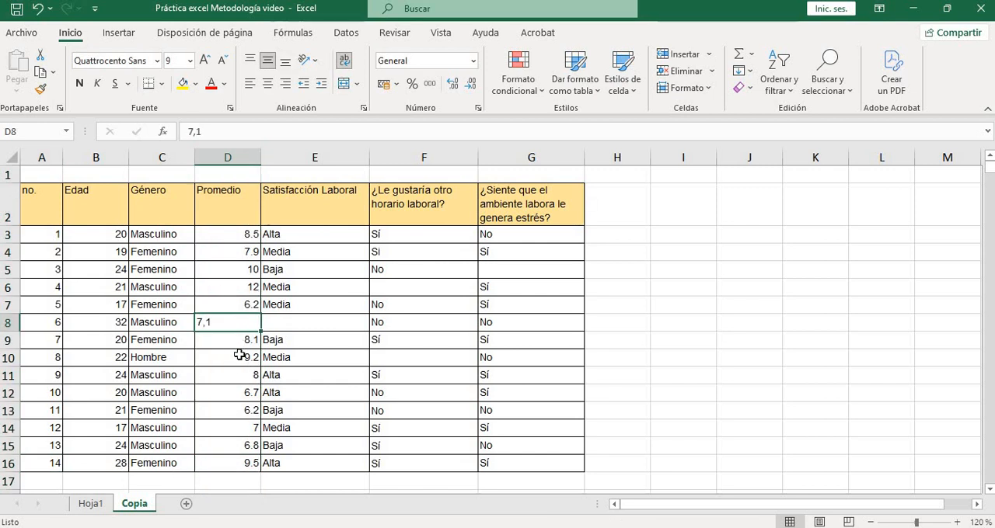
left_click(242, 356)
left_click(225, 169)
left_click(225, 157)
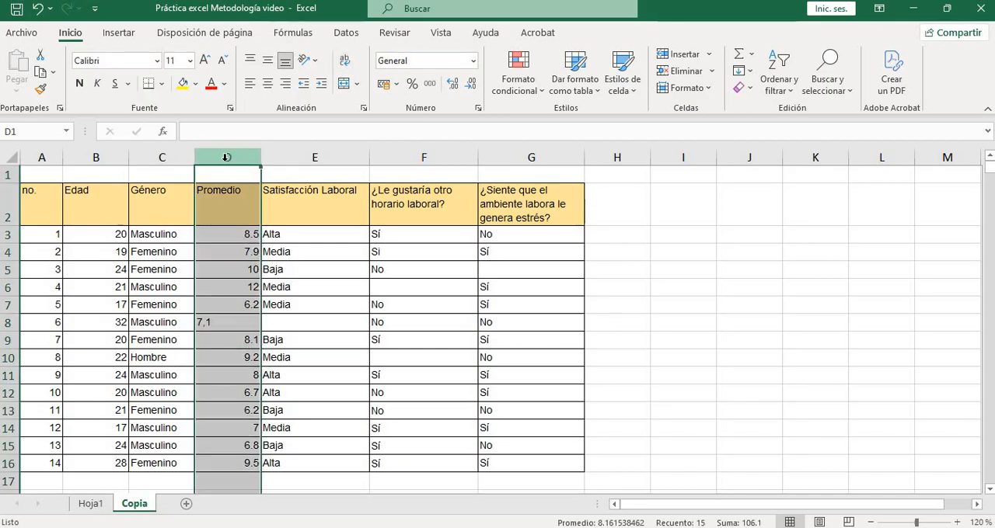
left_click(253, 374)
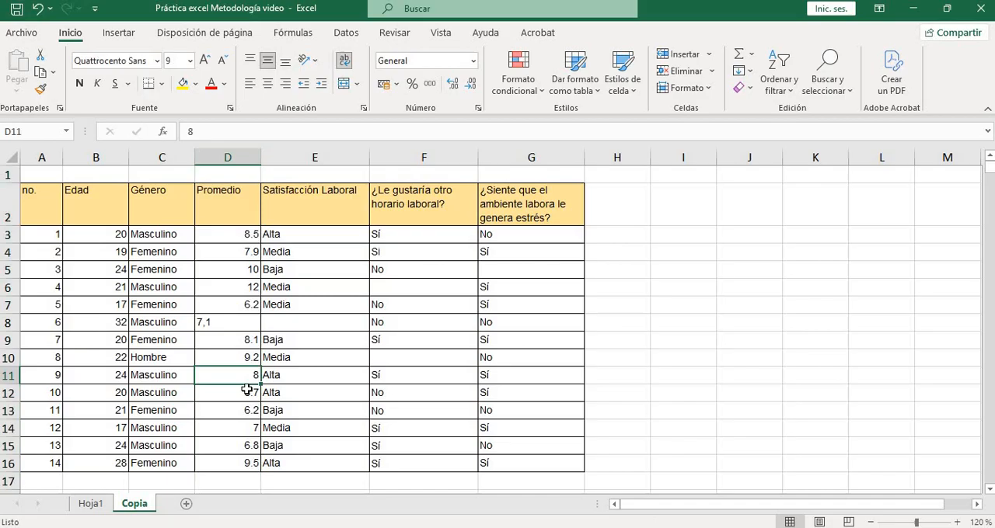
left_click(227, 158)
left_click(233, 320)
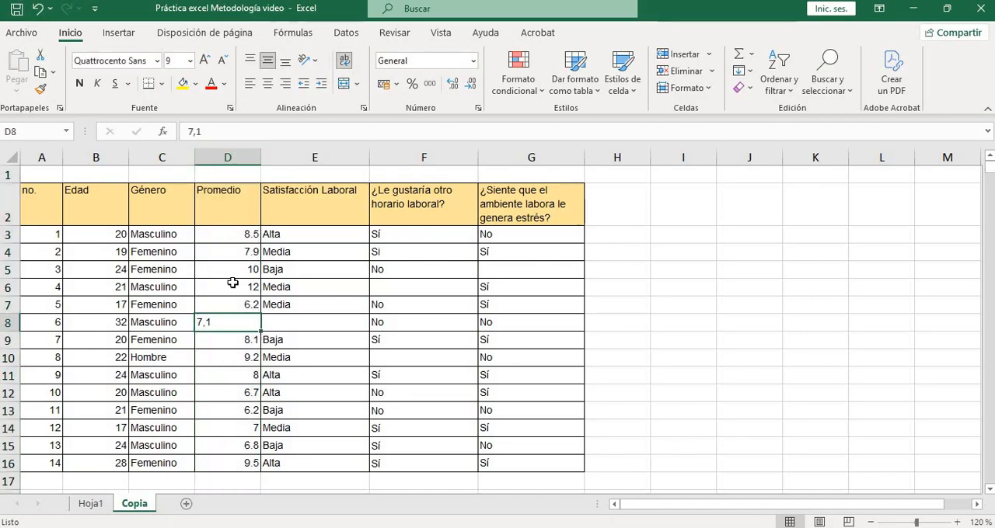
left_click_drag(239, 235, 247, 461)
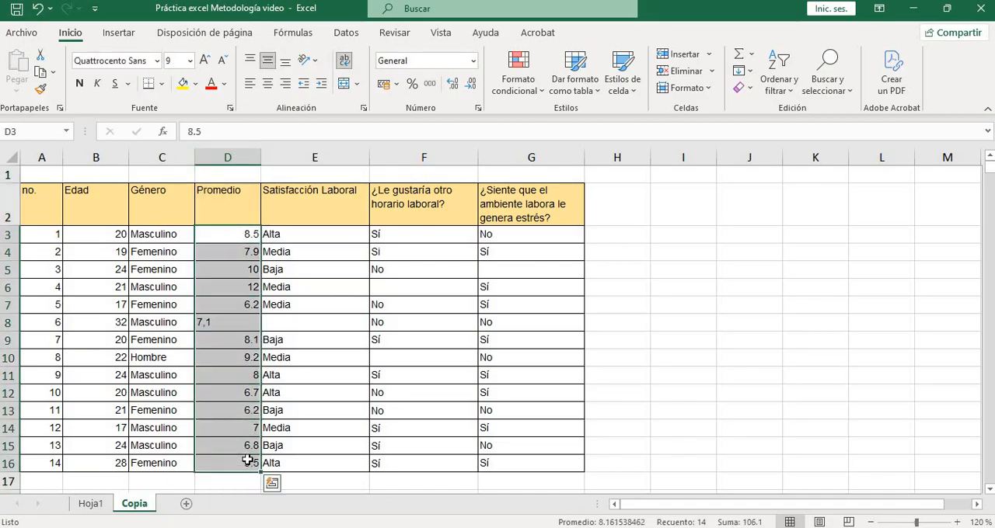
Replace the comma in the Promedio value in D8 with a decimal point so it reads 7.1
left_click(212, 326)
double_click(223, 323)
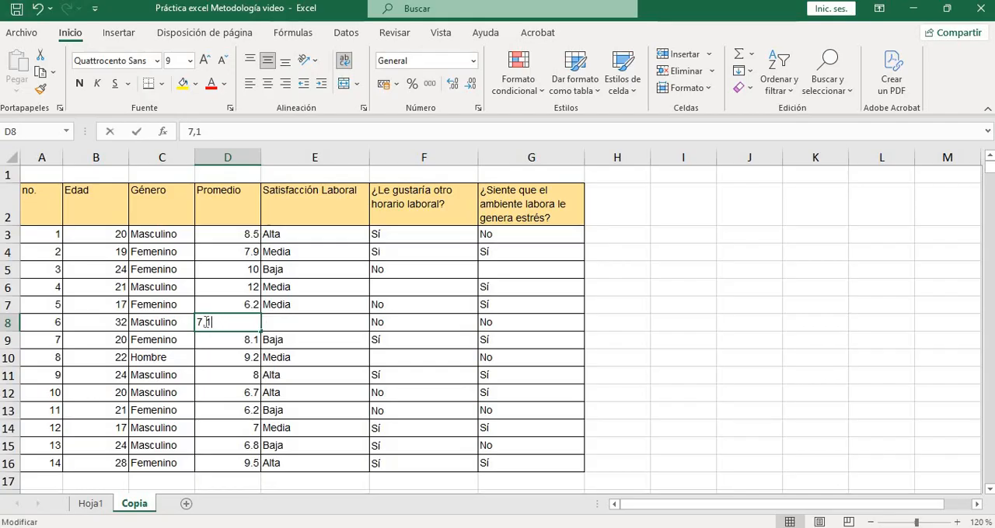
key("BackSpace")
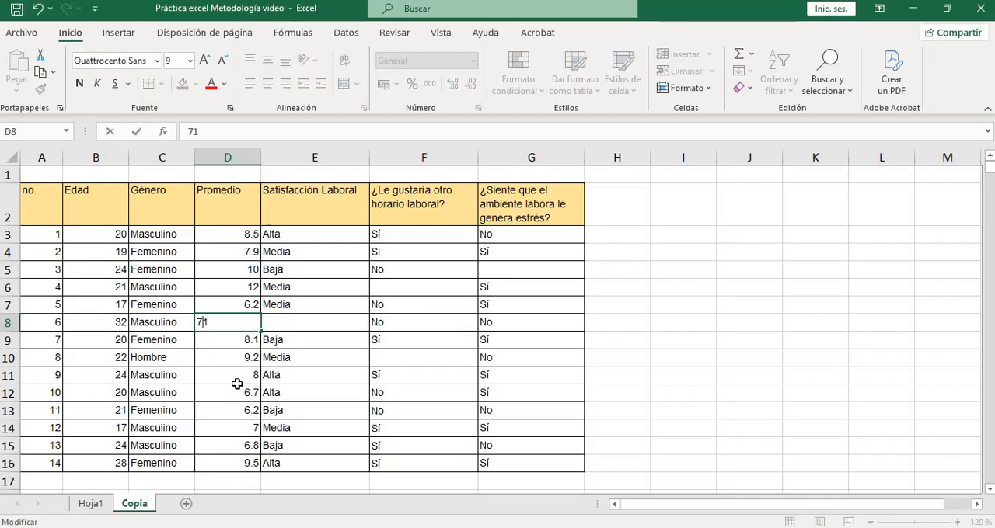
type(".")
key("Return")
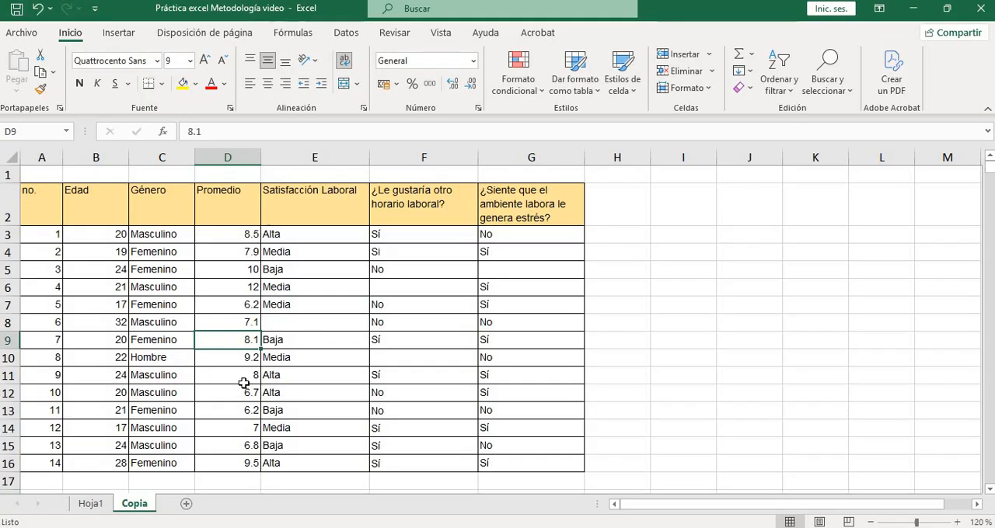
Check the Satisfacción Laboral column and fill the blank answer in E8 with Baja
left_click(311, 157)
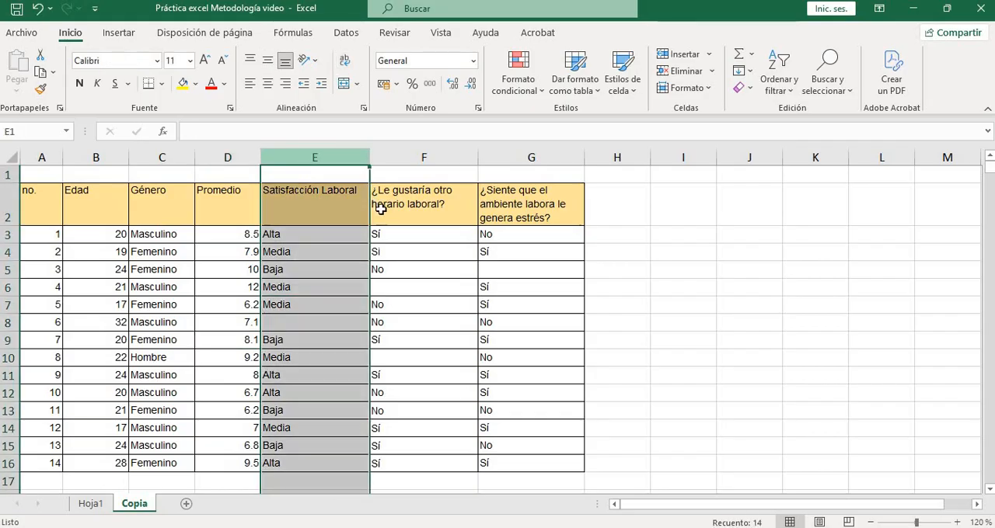
left_click(333, 377)
left_click(292, 322)
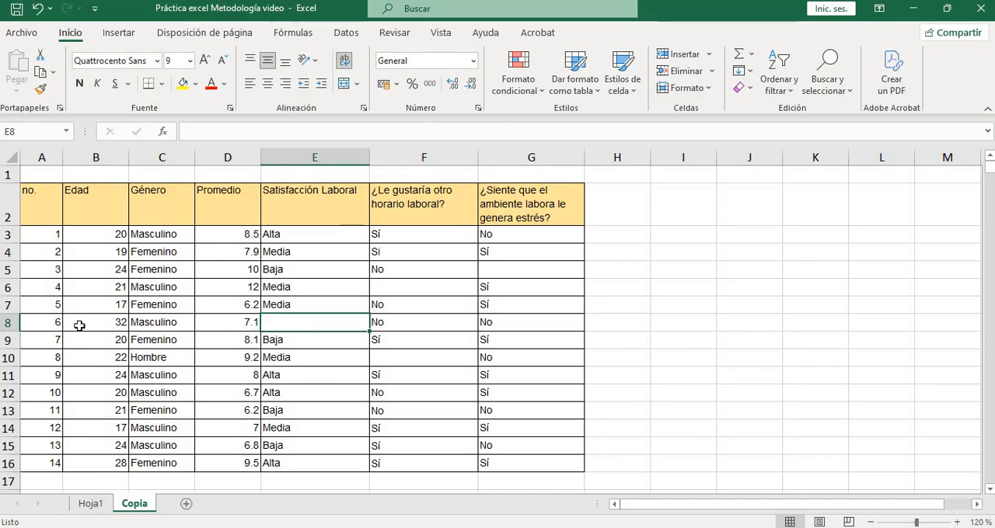
left_click(7, 325)
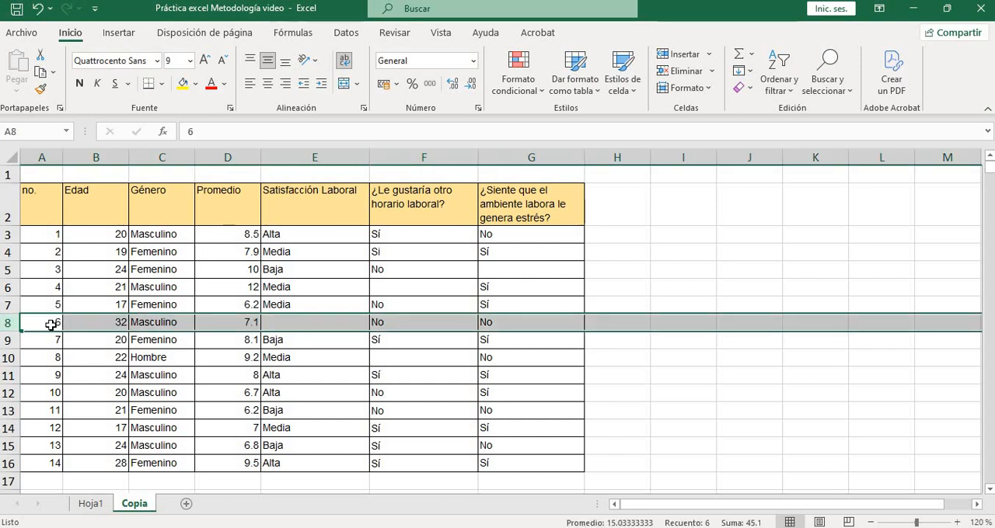
double_click(48, 325)
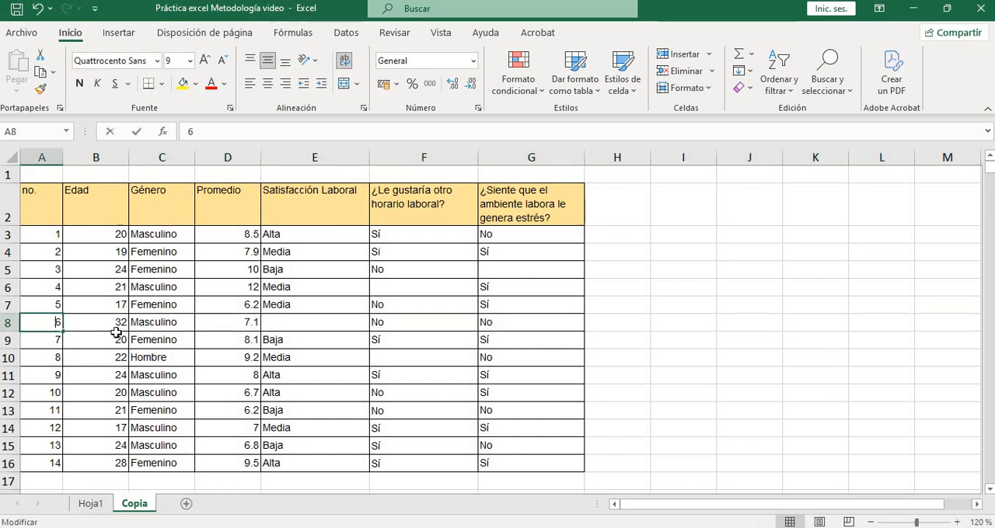
left_click(342, 322)
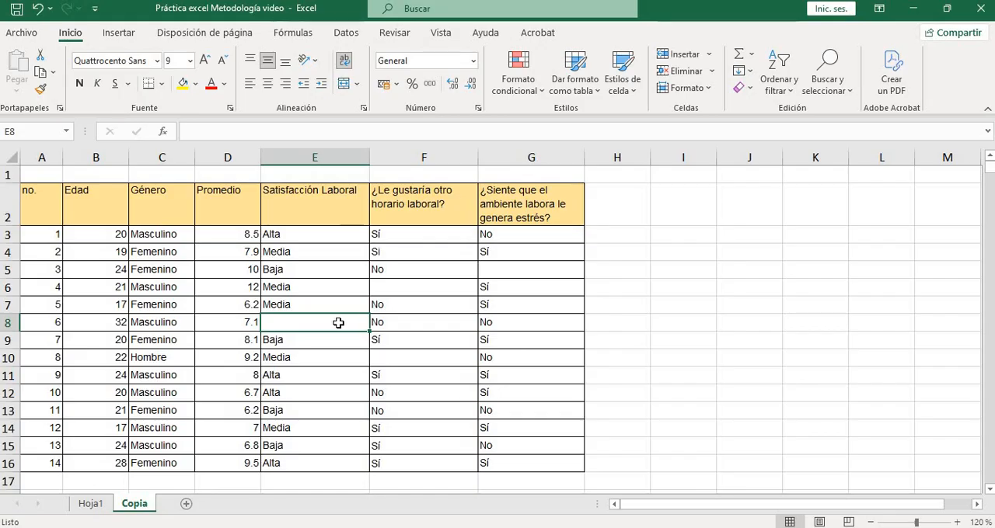
left_click(323, 340)
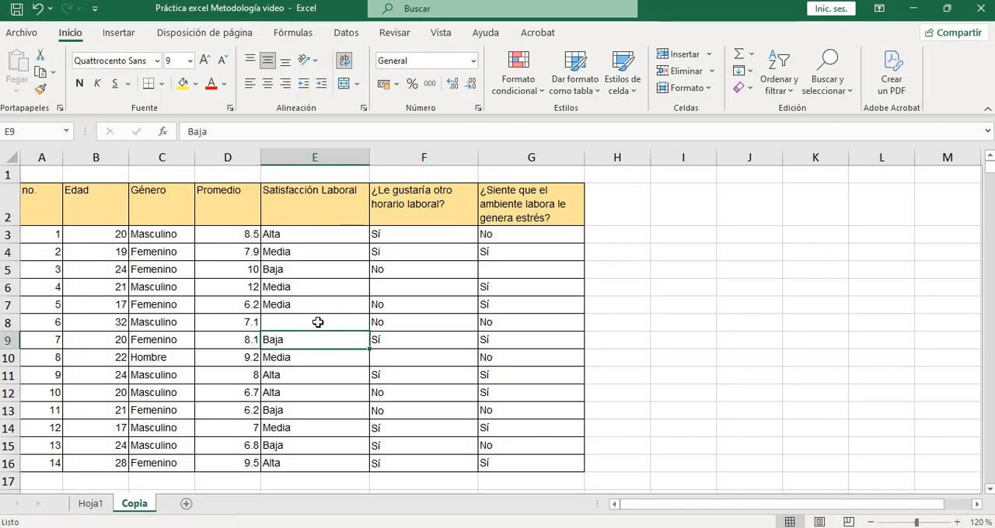
left_click(313, 317)
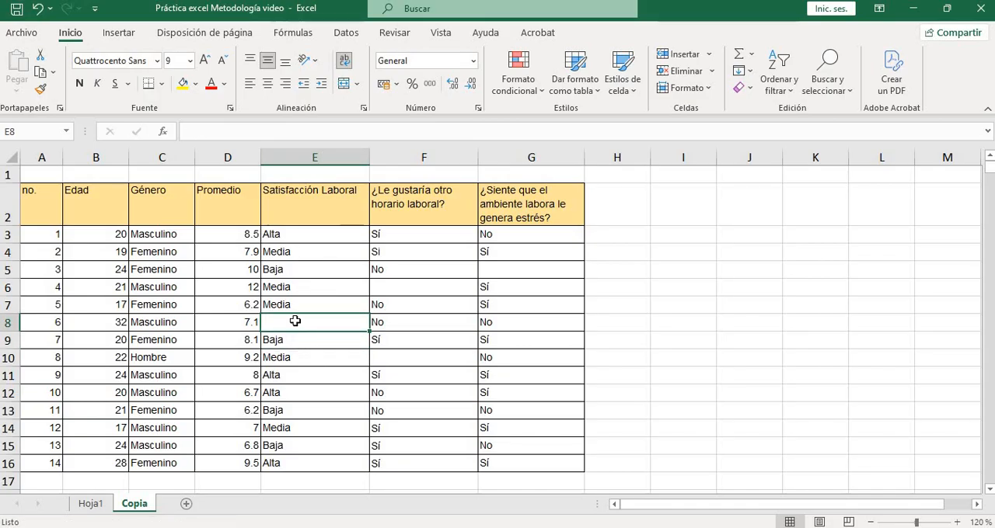
type("B")
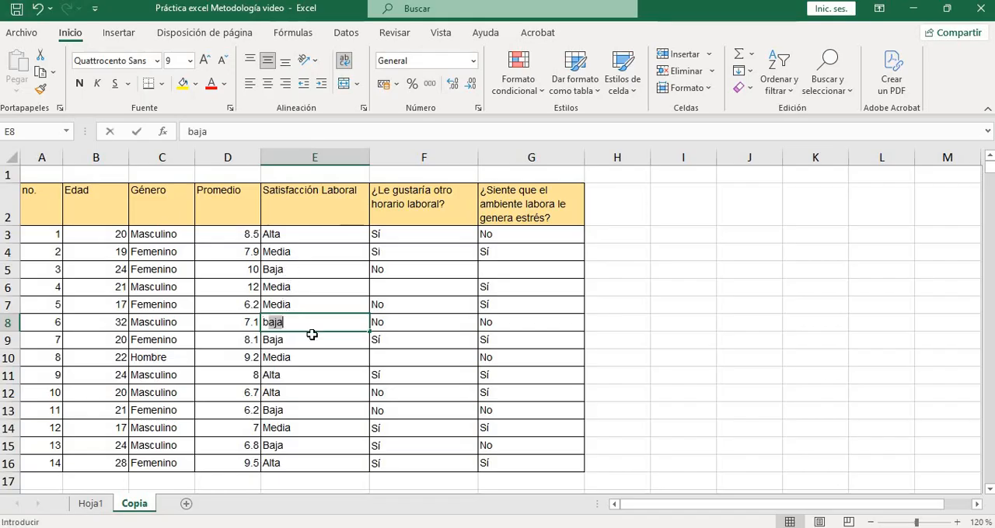
key("Return")
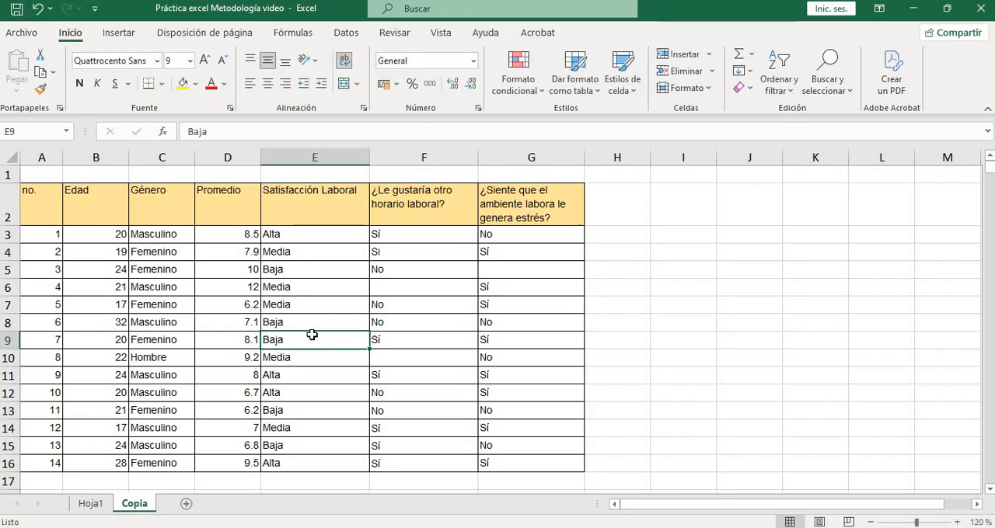
Fill the blank answer about another work schedule in F6 with Si
left_click(407, 212)
left_click(401, 287)
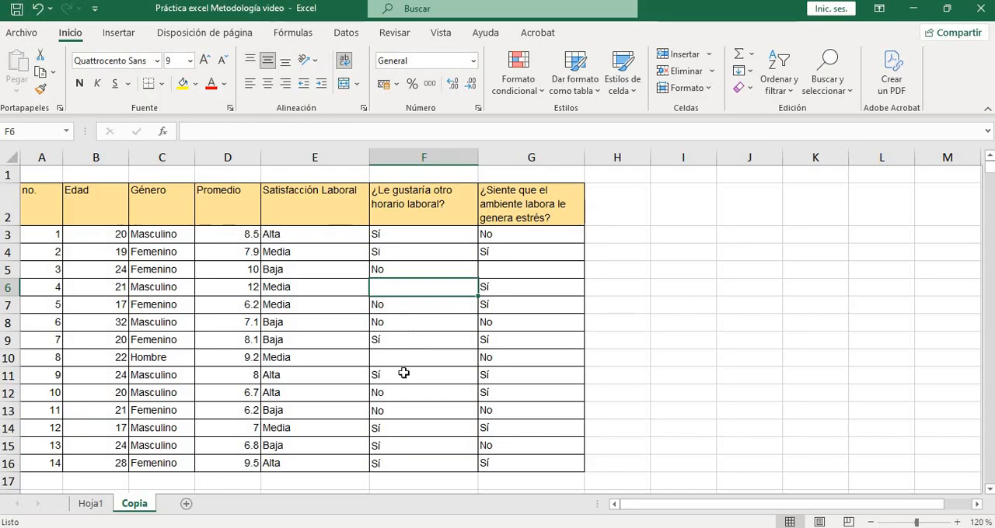
left_click(403, 374)
left_click(399, 358)
left_click(393, 284)
type("Si")
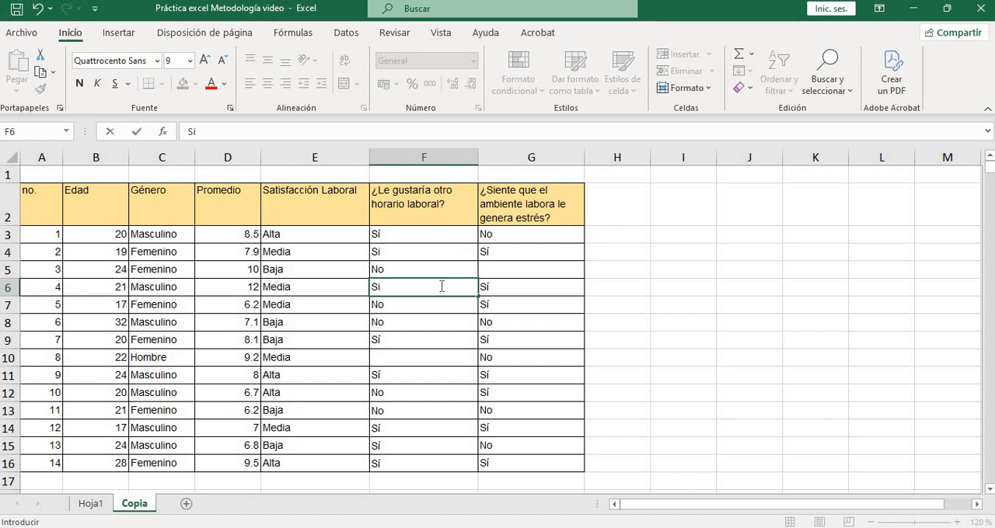
key("ctrl+Return")
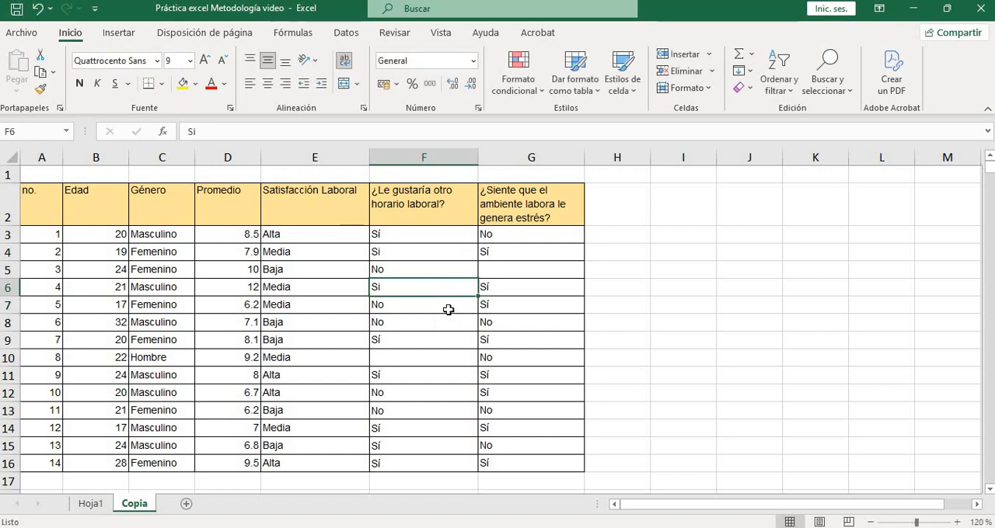
Replace the unaccented answers in F4 and F6 with the accented Sí copied from F3
left_click(418, 236)
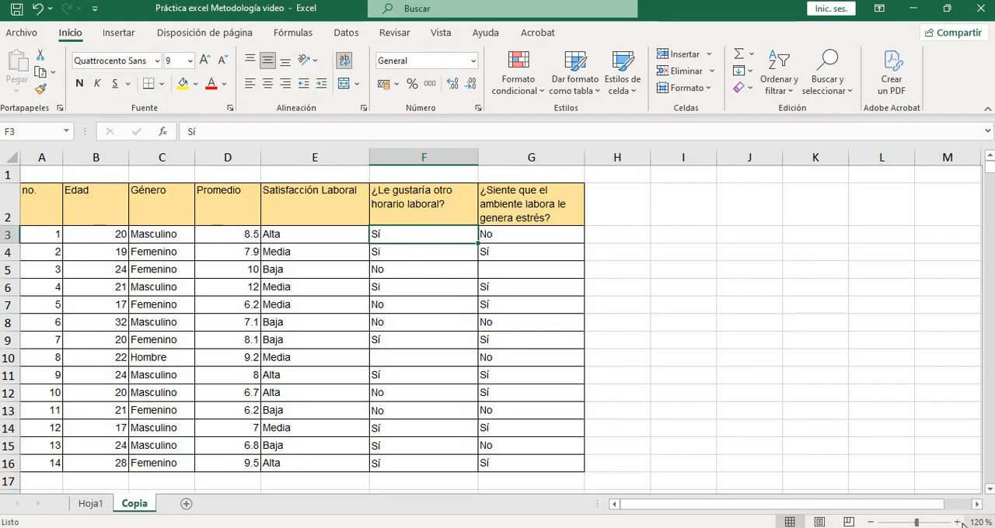
left_click(958, 522)
left_click(958, 522)
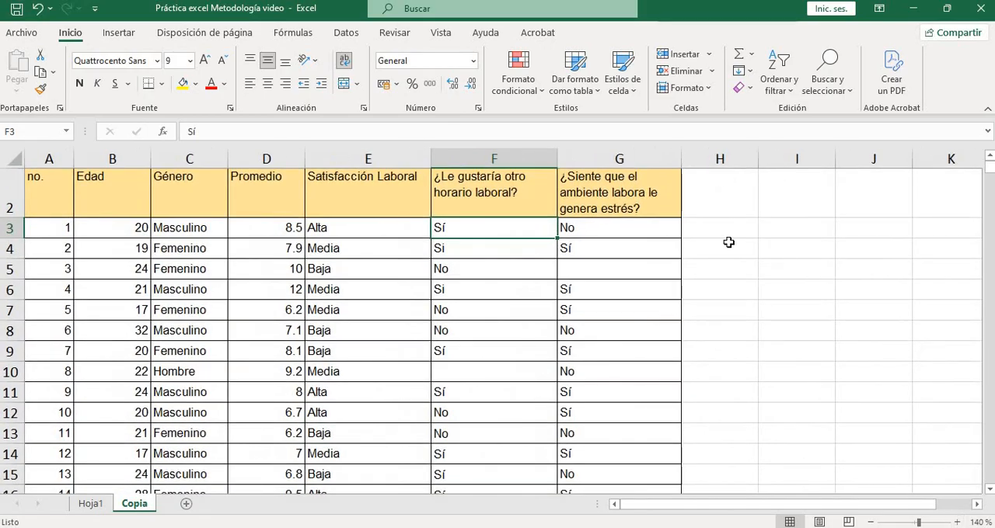
left_click(509, 264)
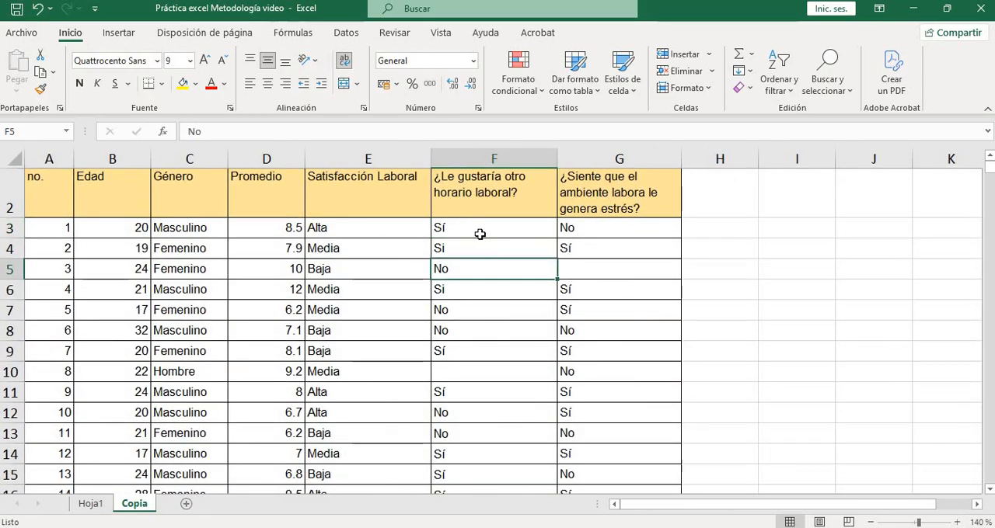
left_click(460, 232)
left_click(476, 250)
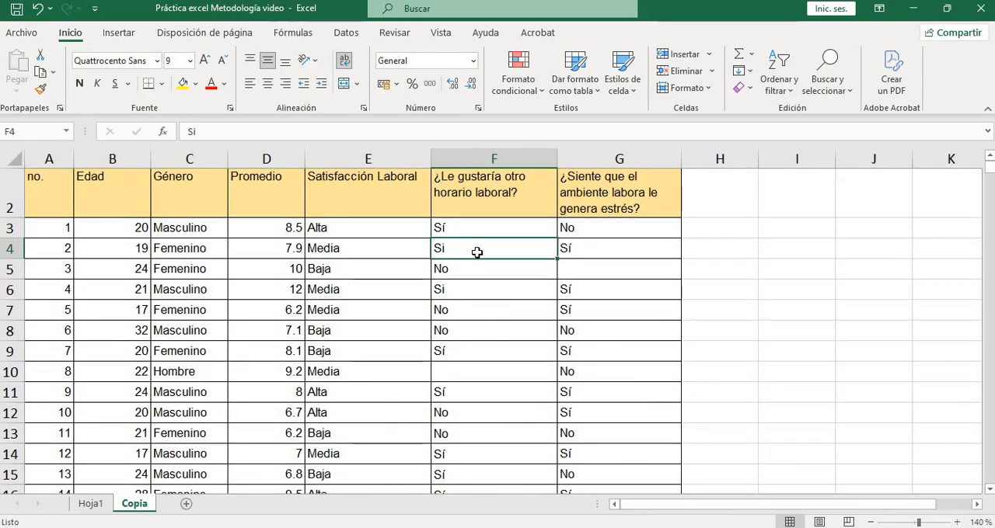
left_click(463, 232)
right_click(464, 231)
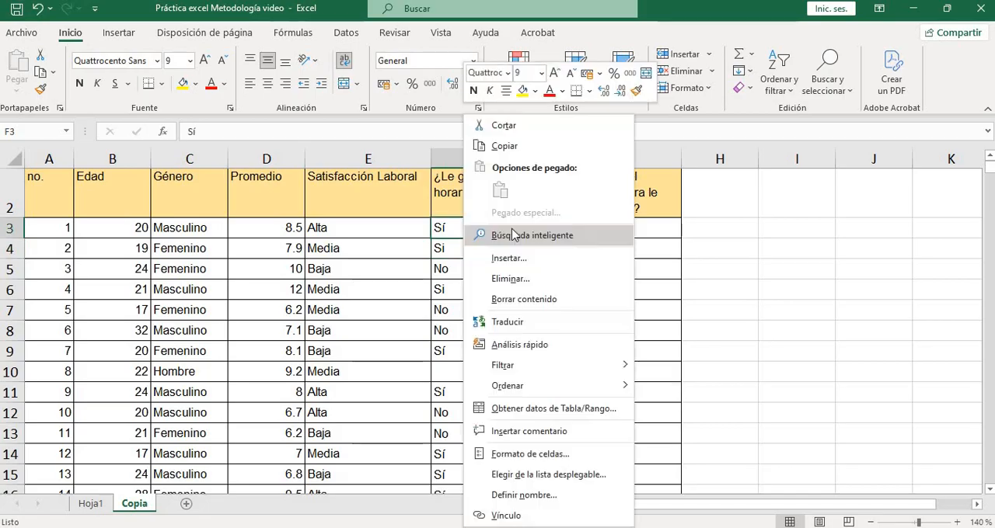
key("Escape")
key("ctrl+c")
left_click(477, 256)
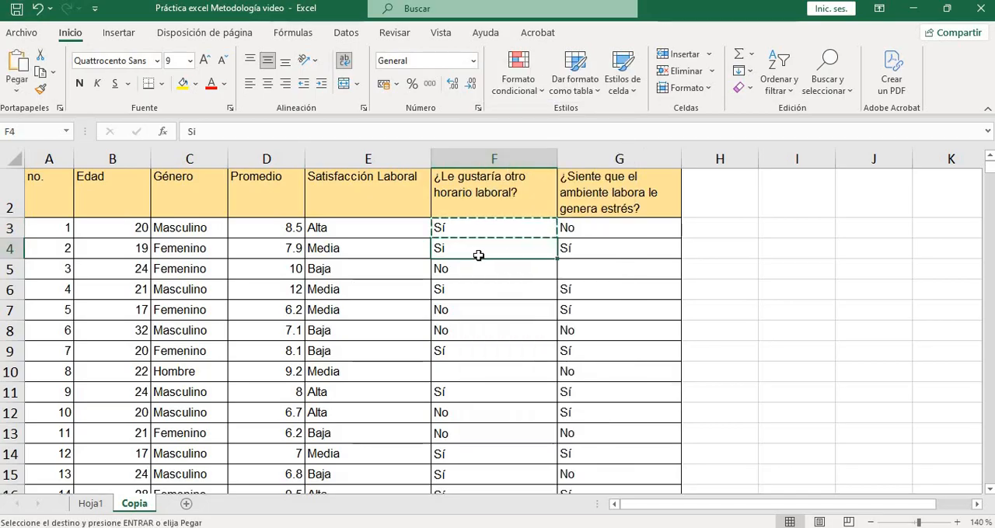
key("ctrl+v")
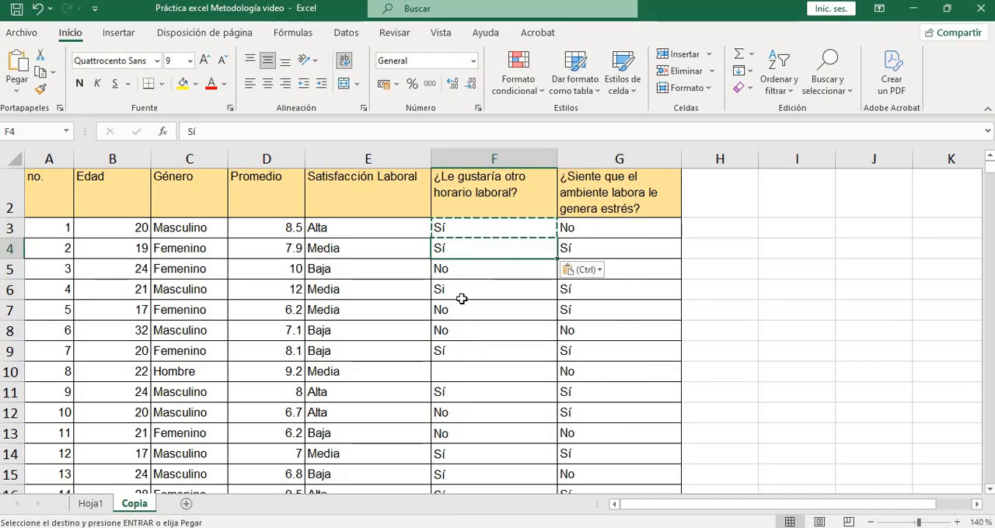
left_click(461, 290)
key("ctrl+v")
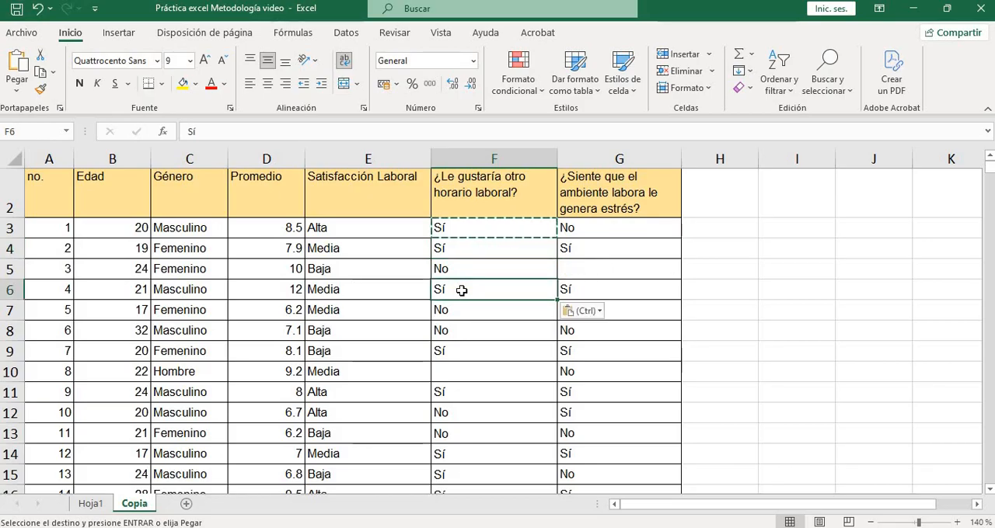
Check the answers about another work schedule in column F and fill the blank one in F10 with no
left_click(485, 343)
left_click(482, 395)
scroll(471, 414, "down", 2)
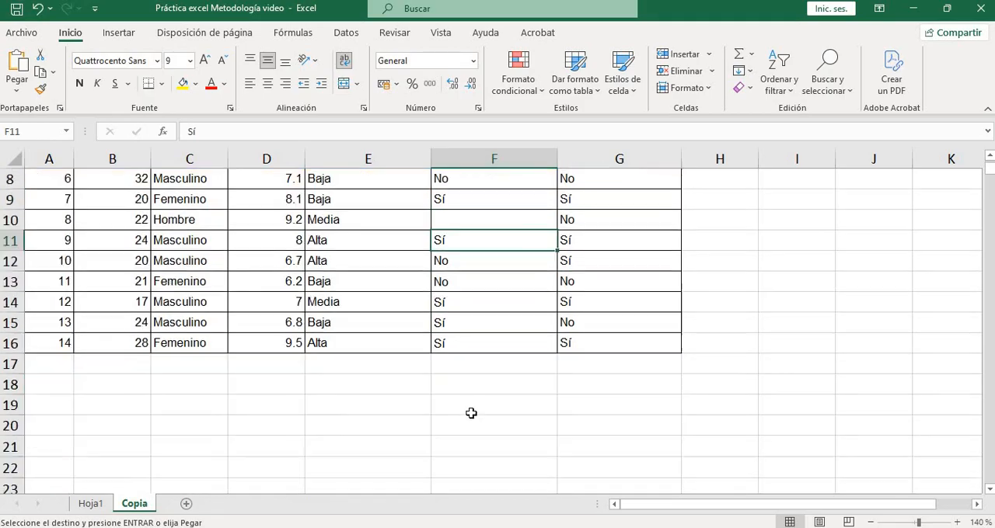
left_click(477, 382)
scroll(479, 350, "up", 3)
left_click(483, 289)
scroll(475, 367, "down", 1)
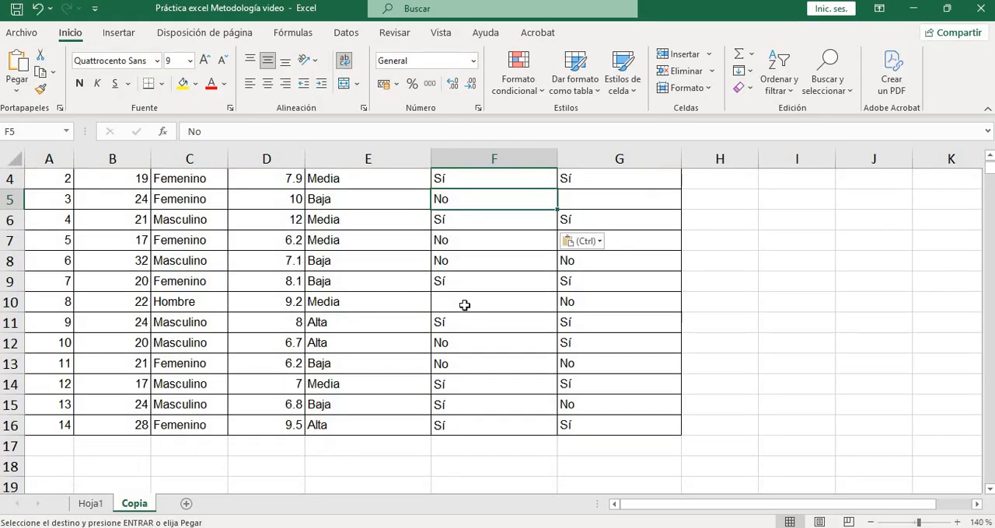
left_click(464, 305)
type("no")
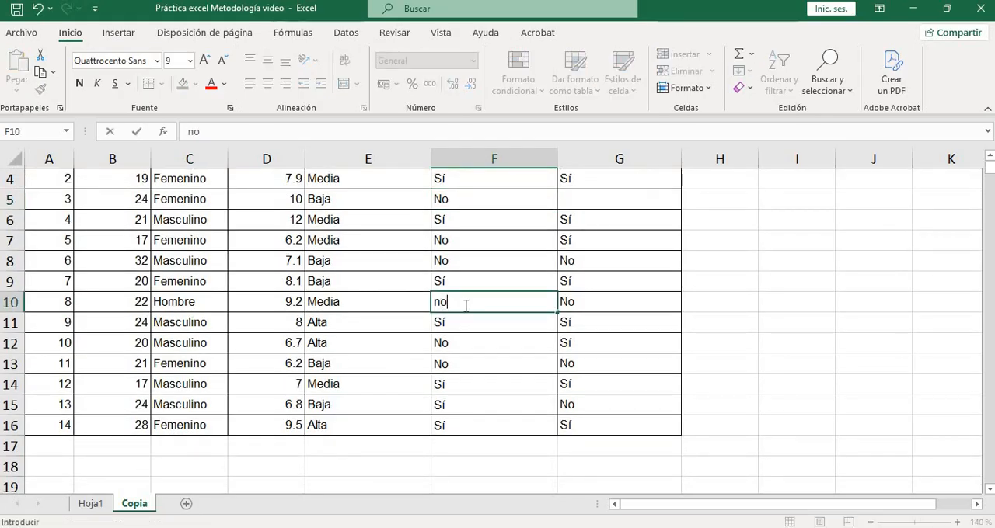
key("Return")
Capitalize the answer in F10 so it reads No
double_click(451, 304)
left_click_drag(441, 303, 435, 303)
type("N")
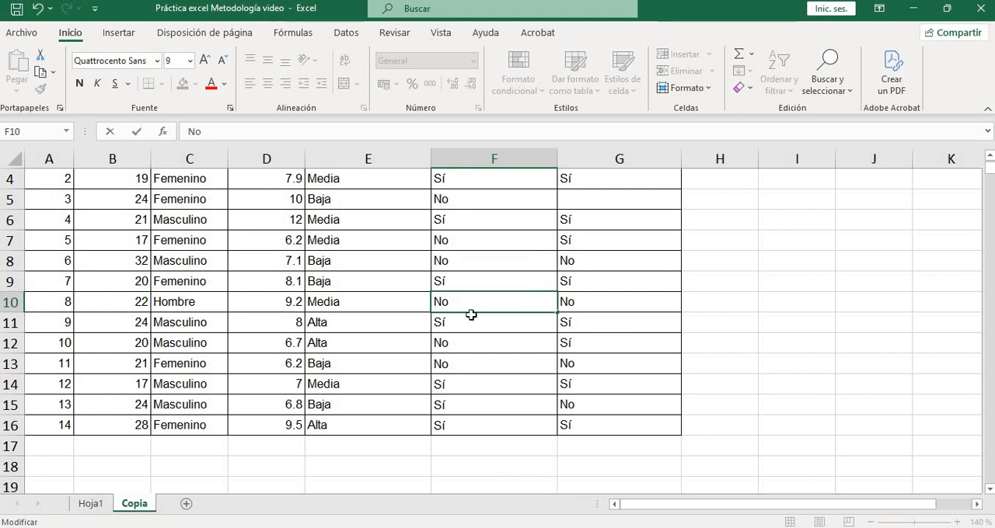
key("Return")
Fill the blank answer about work stress in G5 with the Sí copied from G4
scroll(741, 396, "up", 2)
scroll(742, 377, "down", 2)
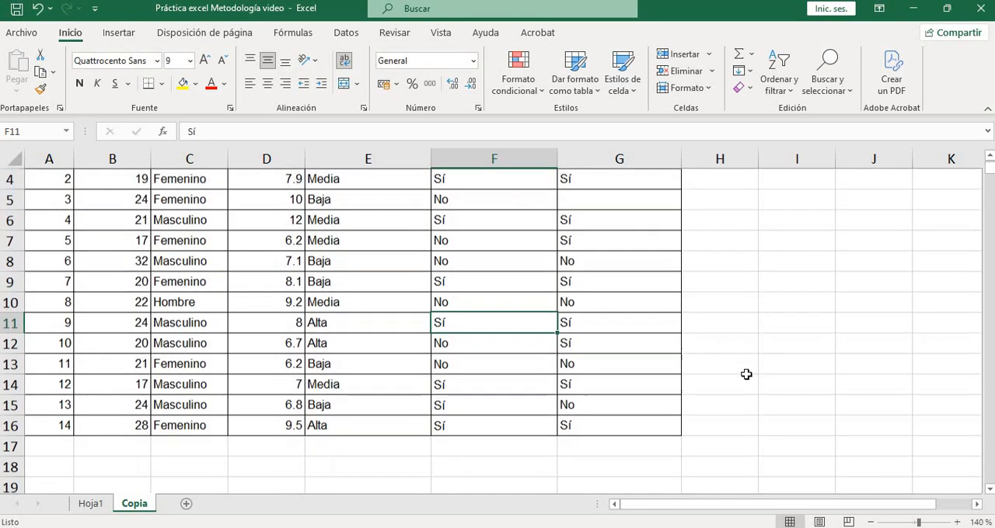
scroll(747, 370, "up", 2)
scroll(702, 333, "down", 2)
scroll(625, 230, "up", 2)
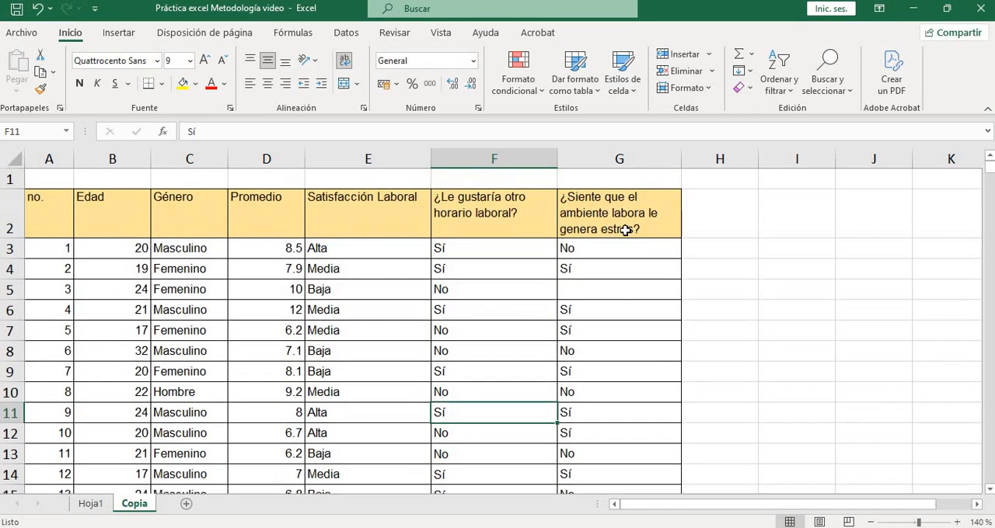
left_click(616, 159)
left_click(703, 268)
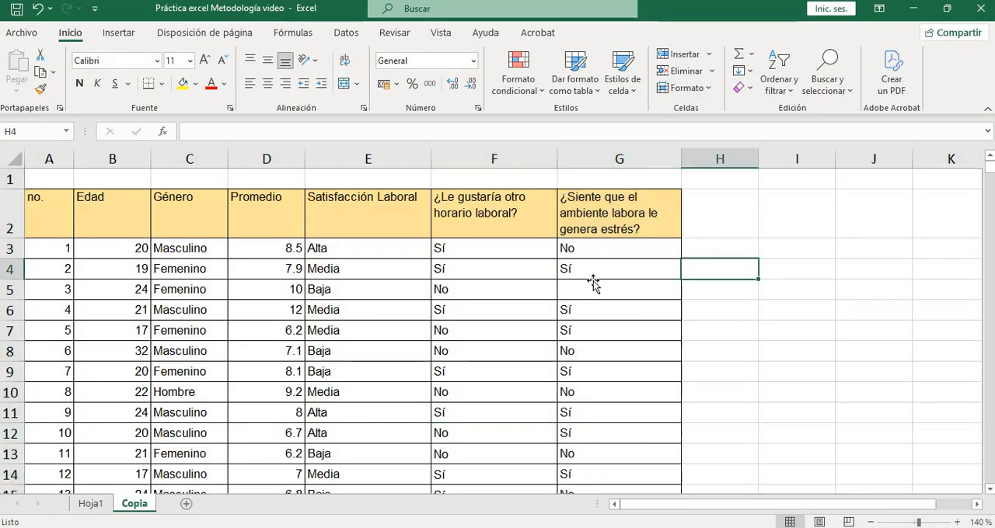
left_click(600, 272)
right_click(601, 269)
left_click(645, 147)
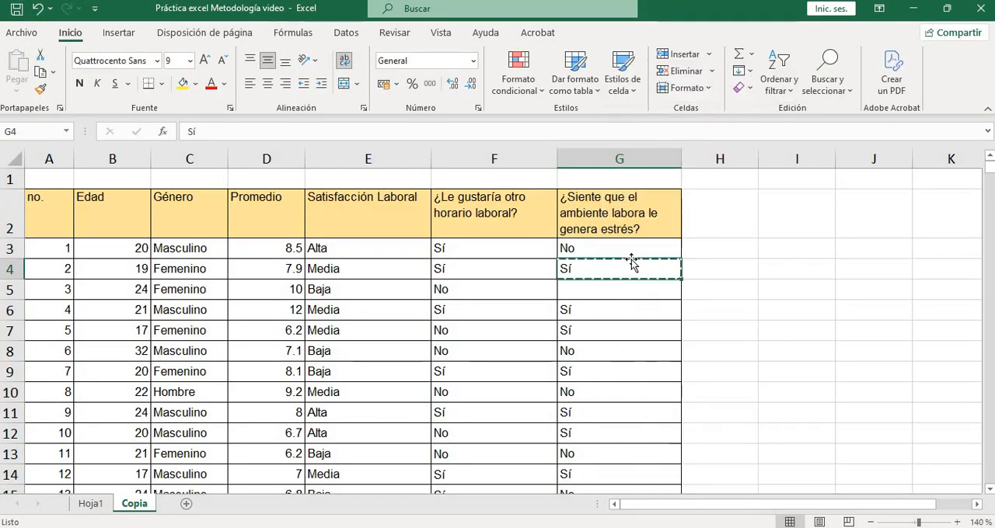
left_click(621, 292)
key("ctrl+v")
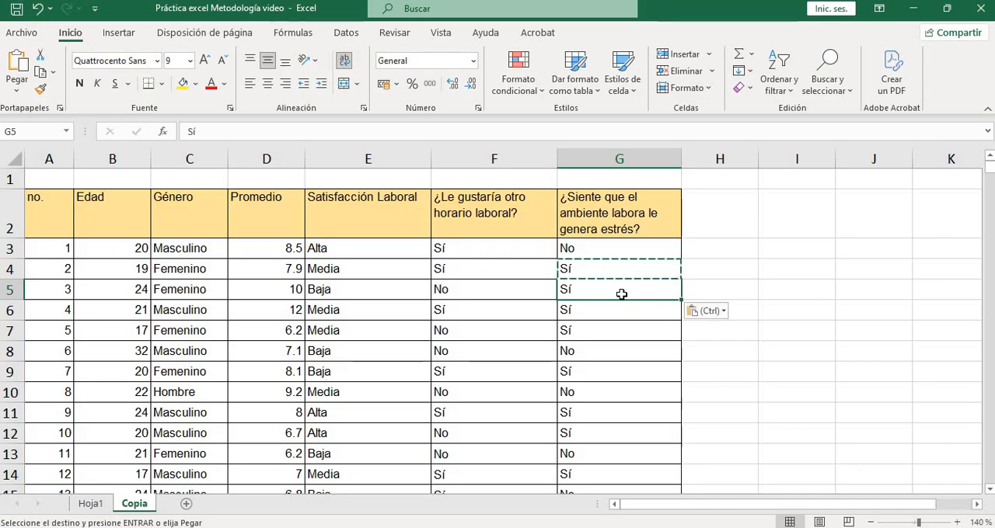
Look through all rows of the survey table for remaining blank or inconsistent answers
scroll(614, 297, "down", 2)
scroll(699, 365, "down", 1)
scroll(709, 367, "up", 1)
left_click(710, 366)
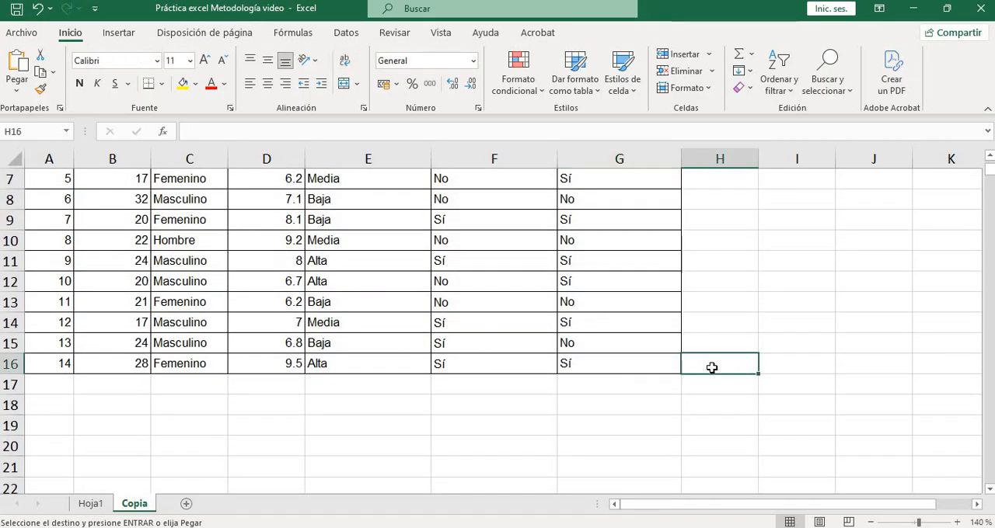
scroll(668, 334, "up", 2)
scroll(618, 206, "down", 1)
scroll(617, 218, "down", 1)
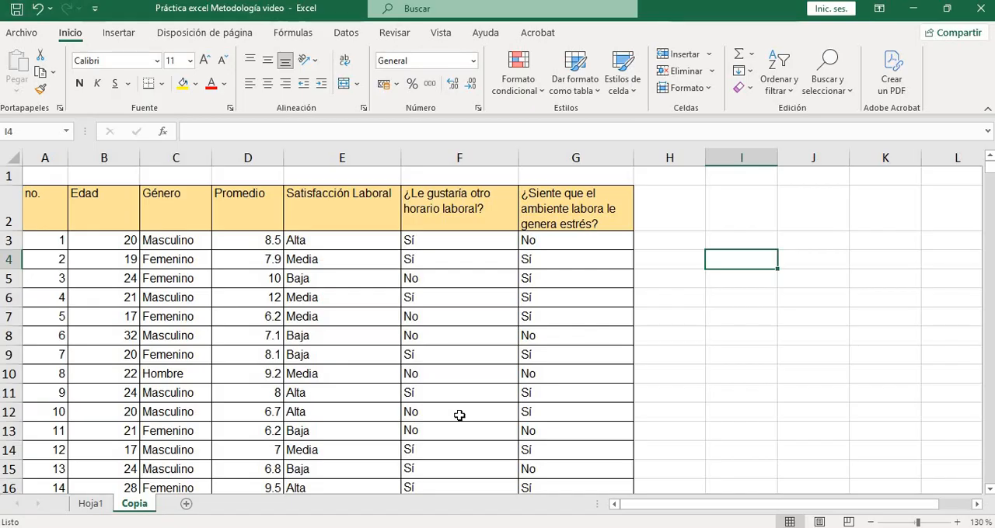
scroll(334, 350, "down", 1)
scroll(256, 217, "up", 1)
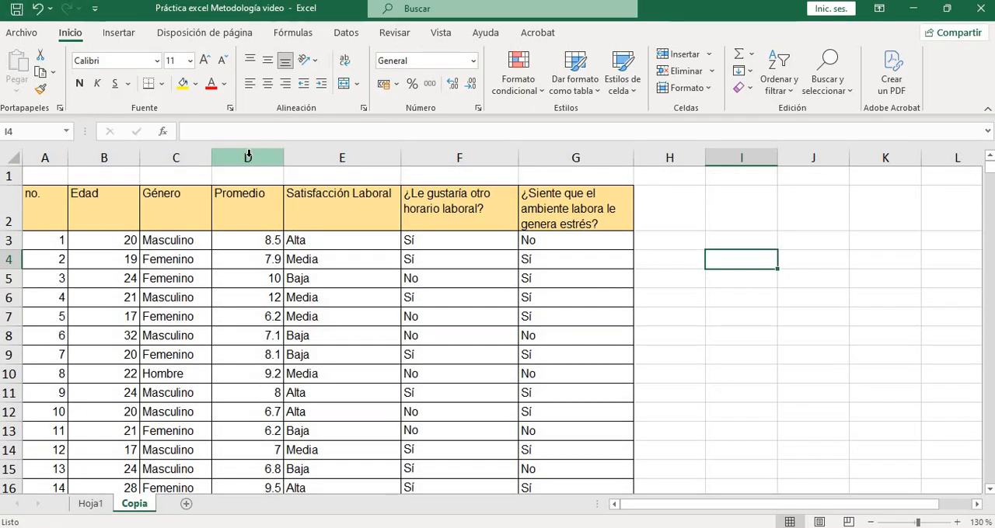
Examine the numeric Promedio and Edad columns and the rest of the survey table
left_click(248, 154)
left_click(248, 241)
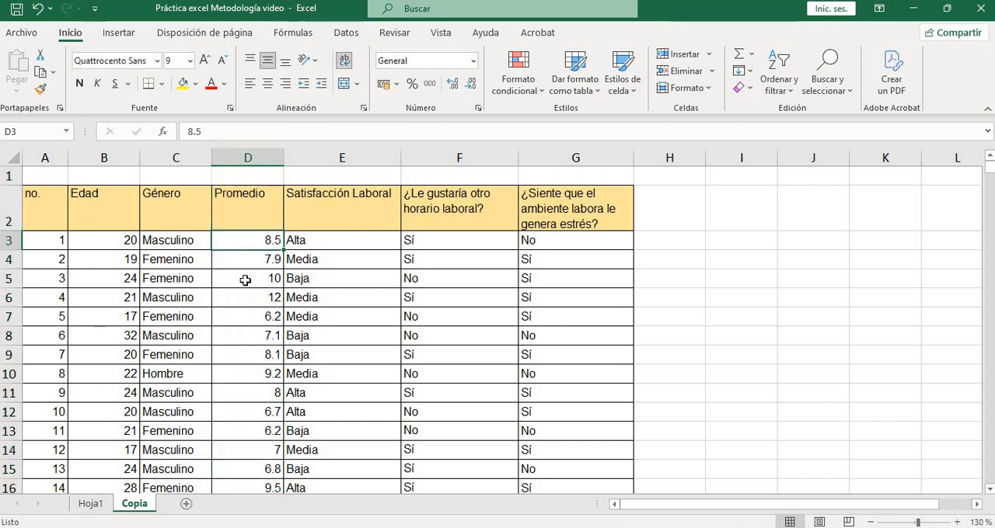
left_click(247, 156)
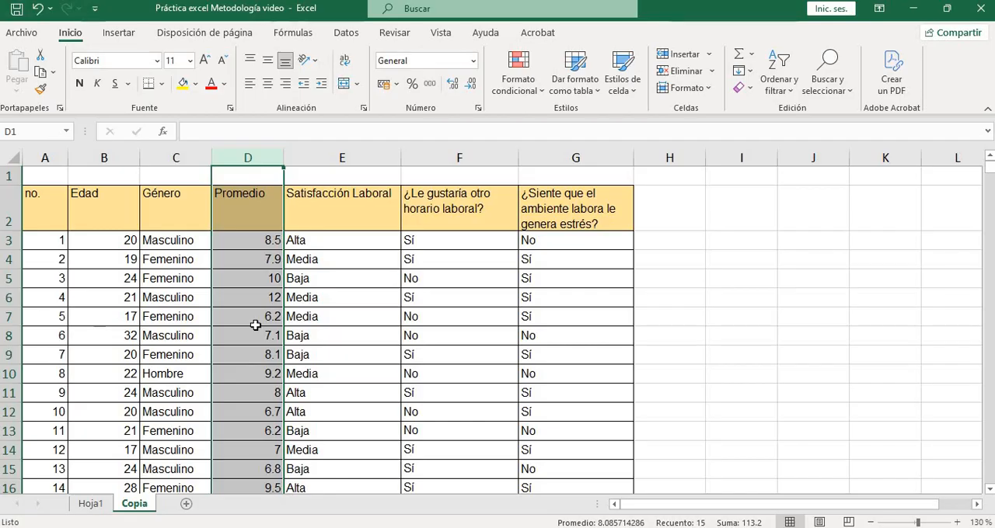
left_click(111, 155)
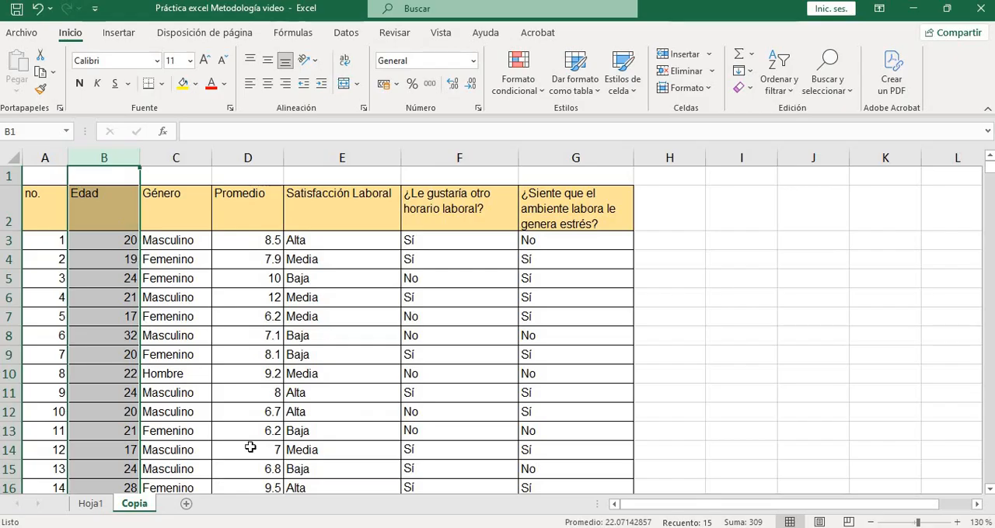
left_click(571, 354)
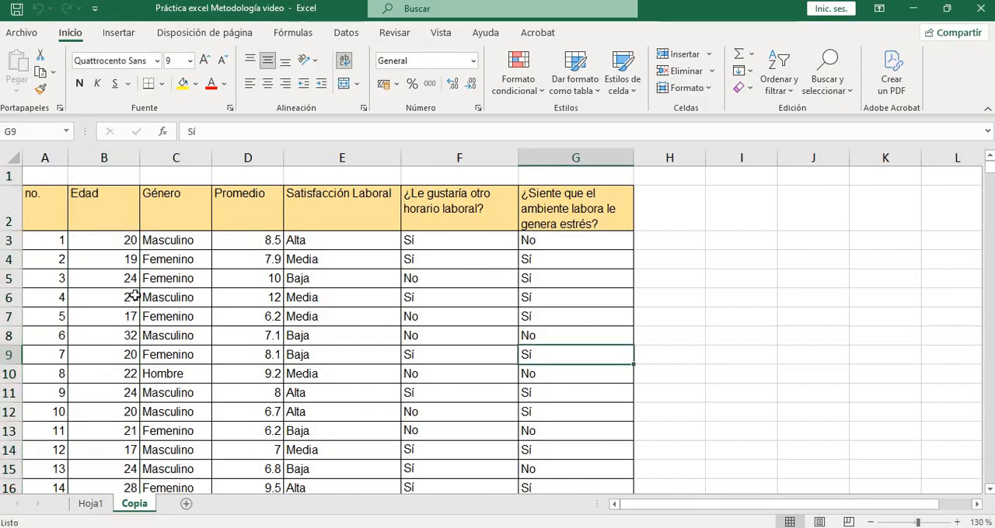
scroll(136, 278, "down", 1)
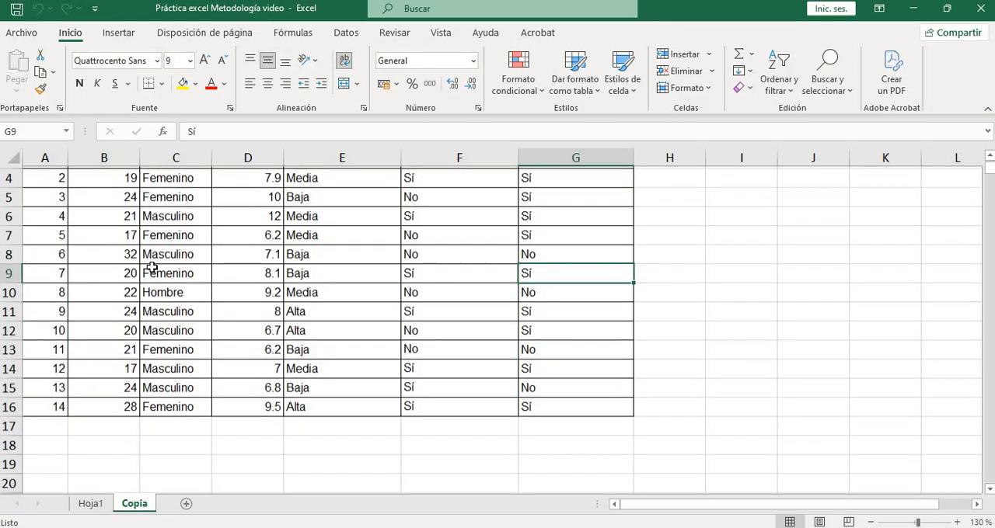
scroll(124, 256, "up", 1)
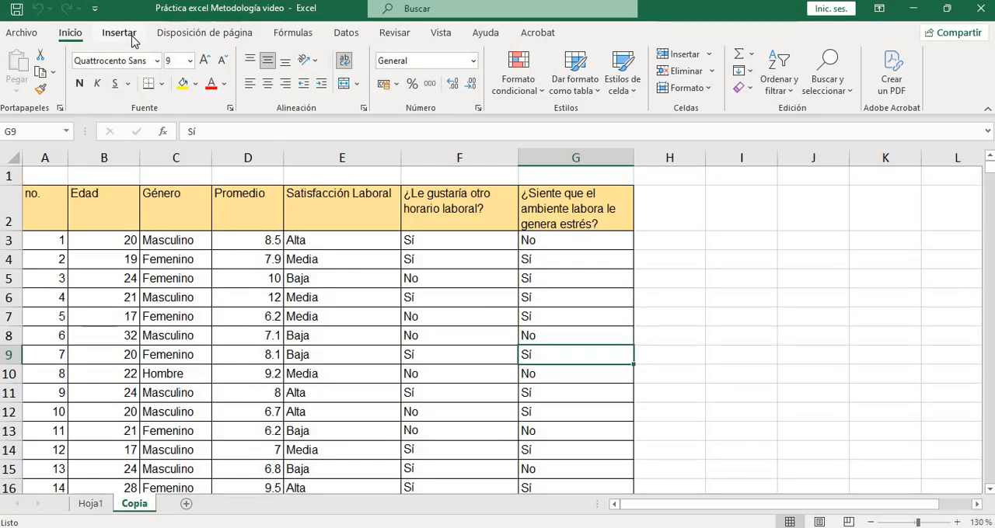
Create a pivot table from the range Copia!$A$2:$G$16 on a new worksheet
left_click(119, 33)
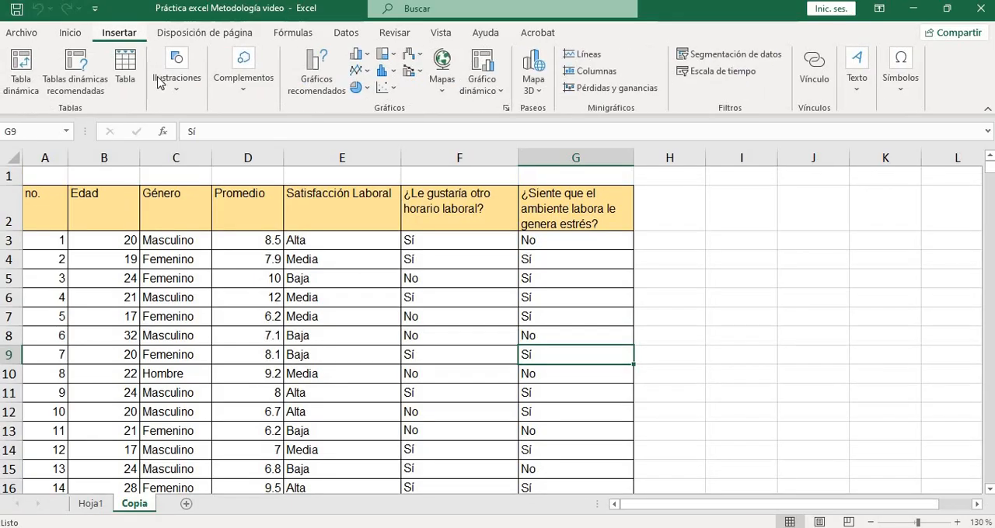
left_click(30, 91)
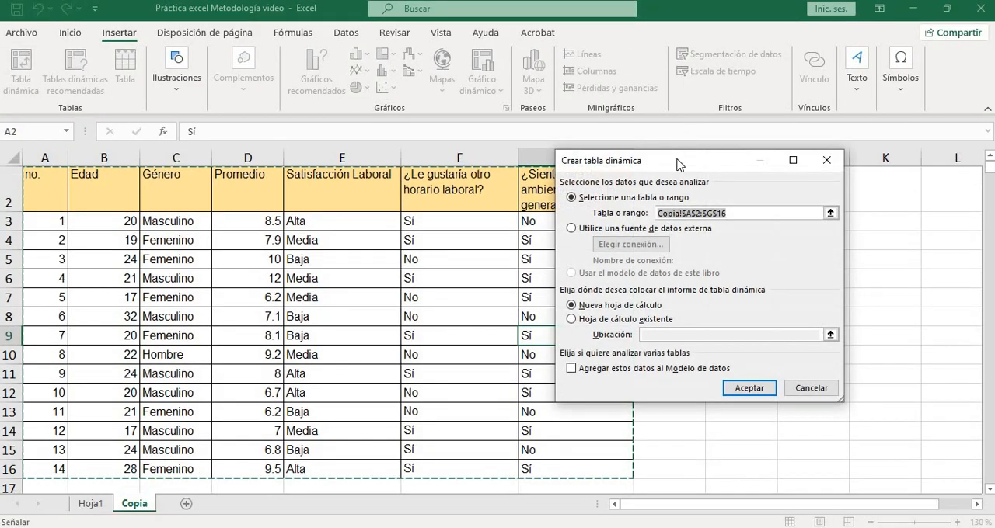
left_click_drag(682, 155, 500, 152)
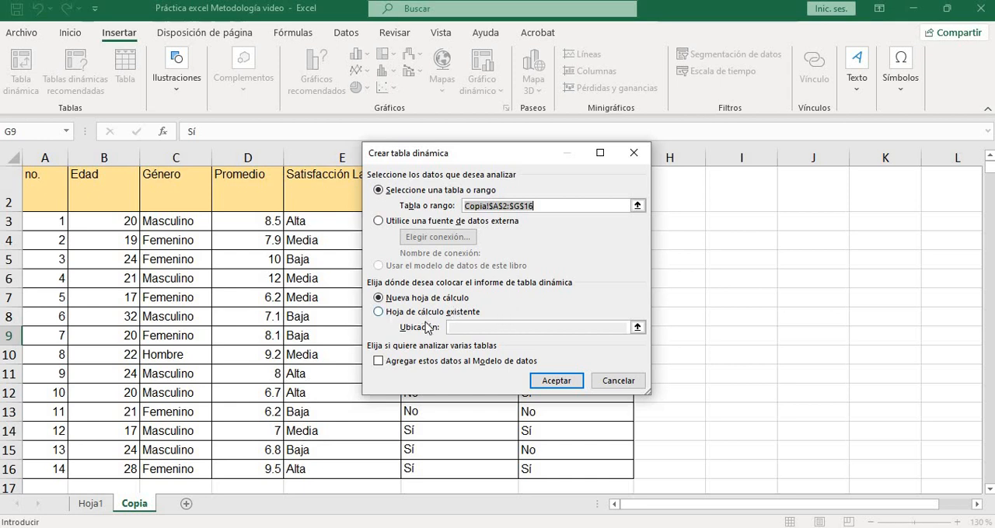
left_click(413, 314)
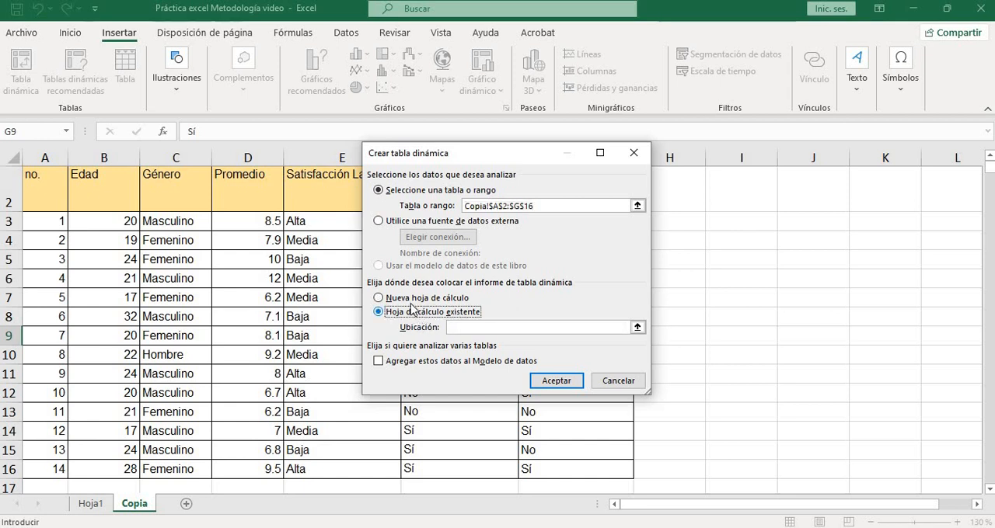
left_click(449, 299)
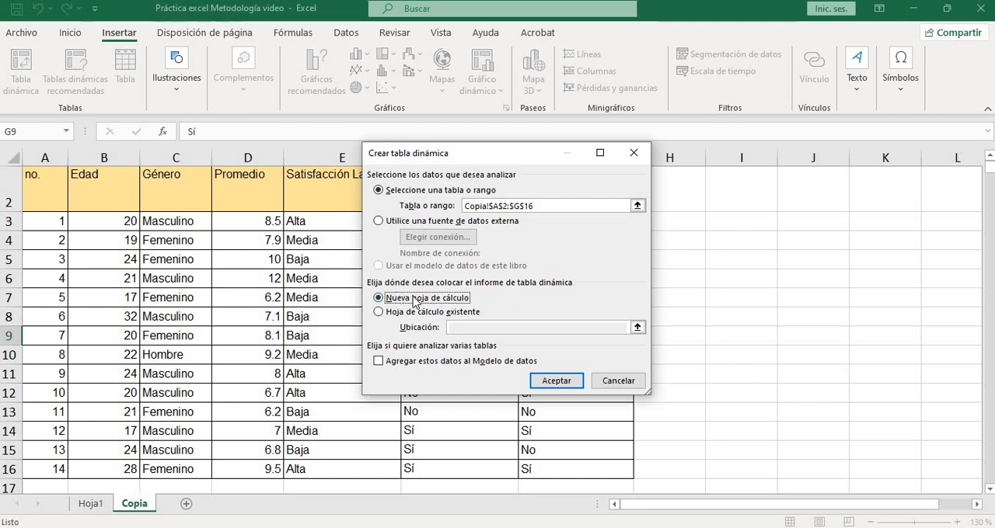
left_click(554, 381)
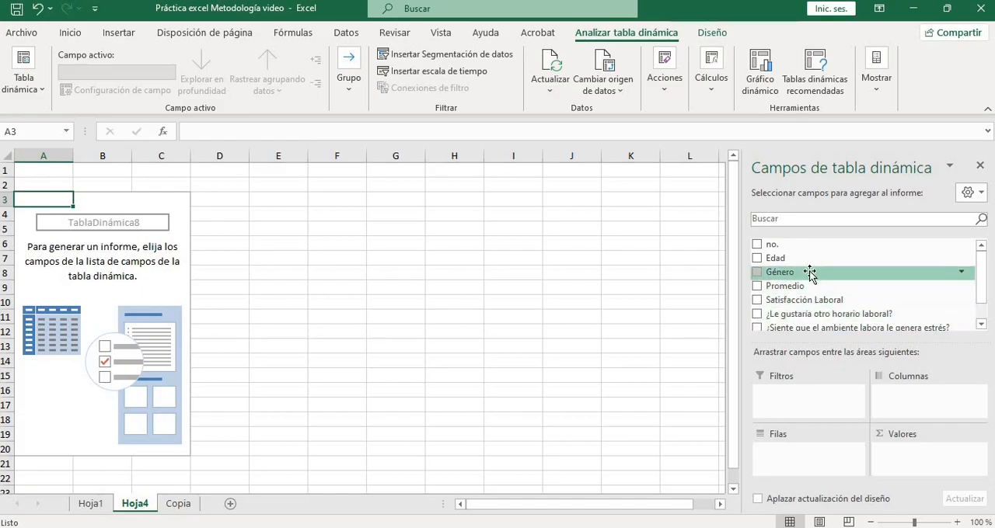
Add the Género field to the pivot table's rows and check each resulting category label
left_click_drag(809, 272, 813, 457)
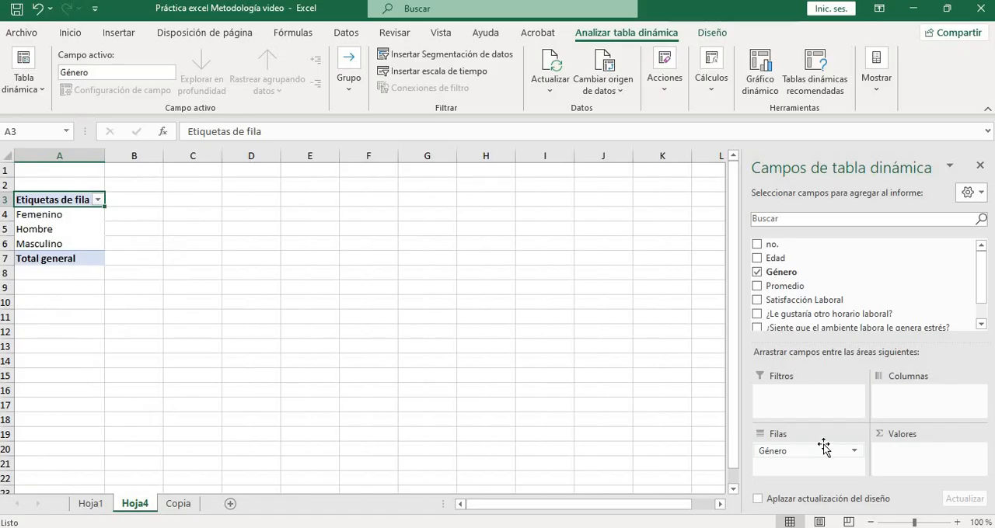
left_click(58, 217)
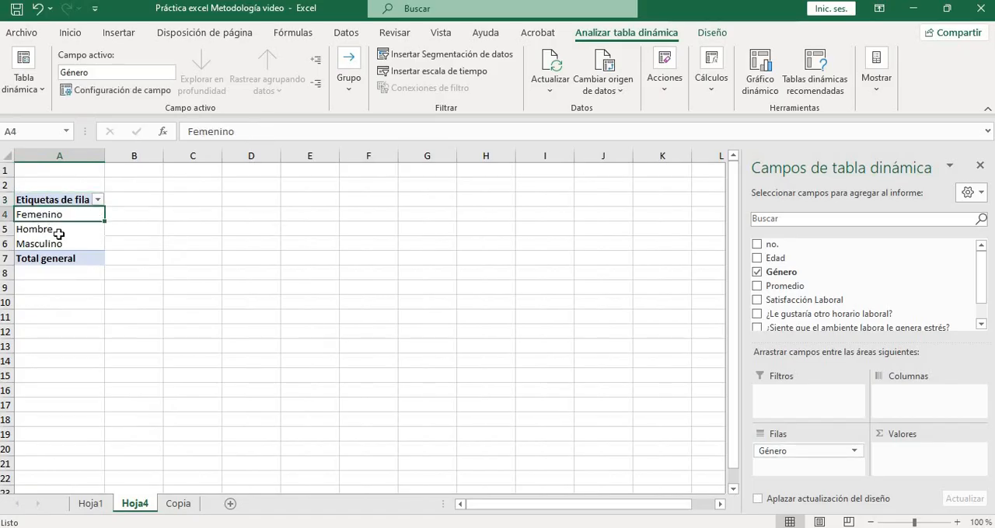
left_click(61, 230)
left_click(64, 247)
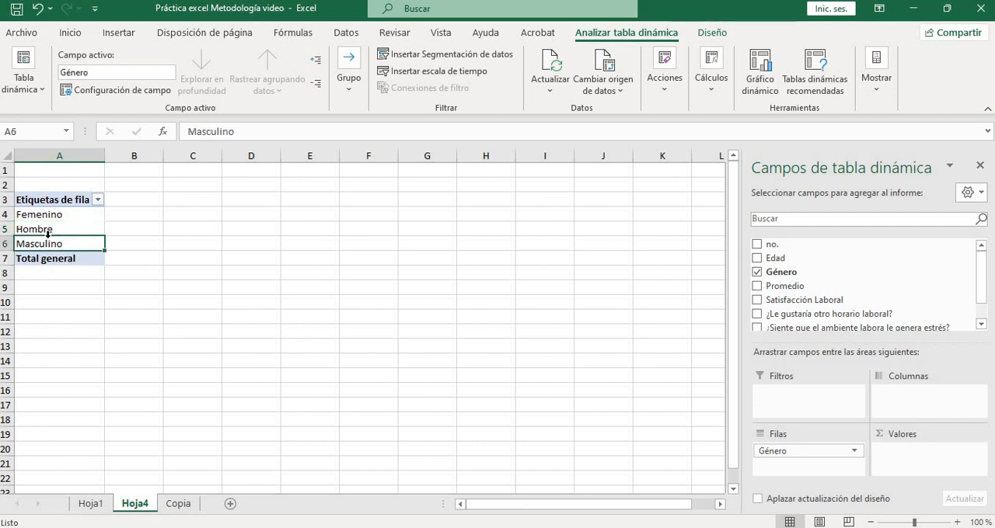
key("Up")
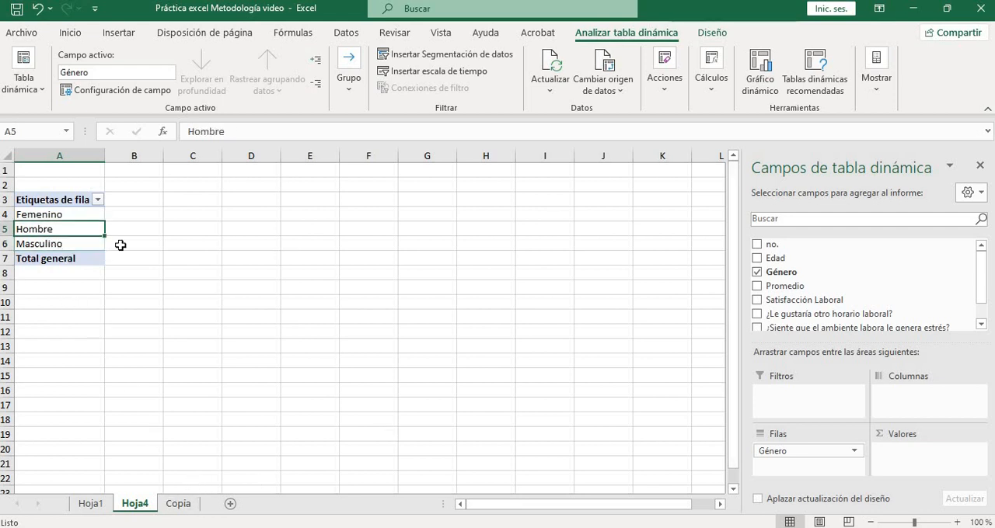
On the Copia sheet, replace Hombre in C10 with the Masculino copied from C11
left_click(177, 505)
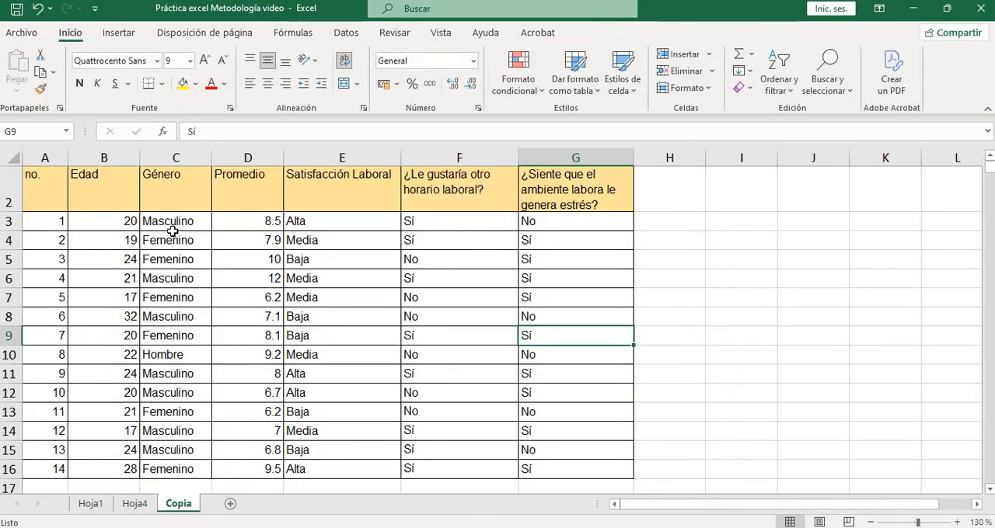
left_click(169, 353)
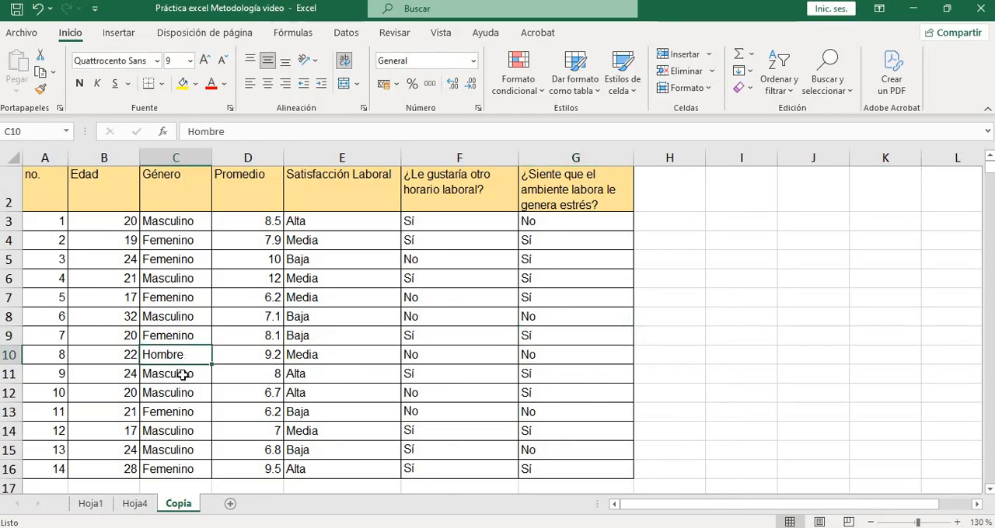
left_click(182, 374)
right_click(181, 375)
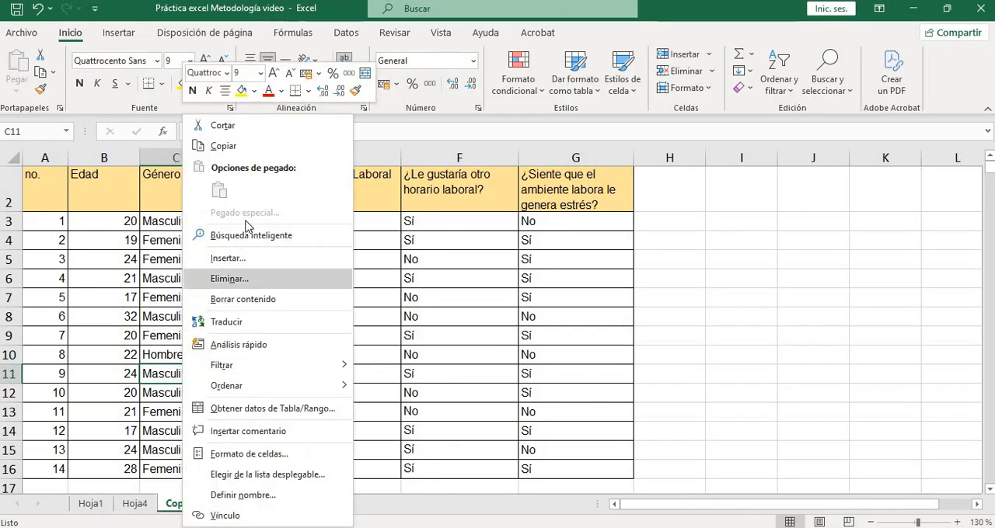
left_click(224, 146)
left_click(187, 355)
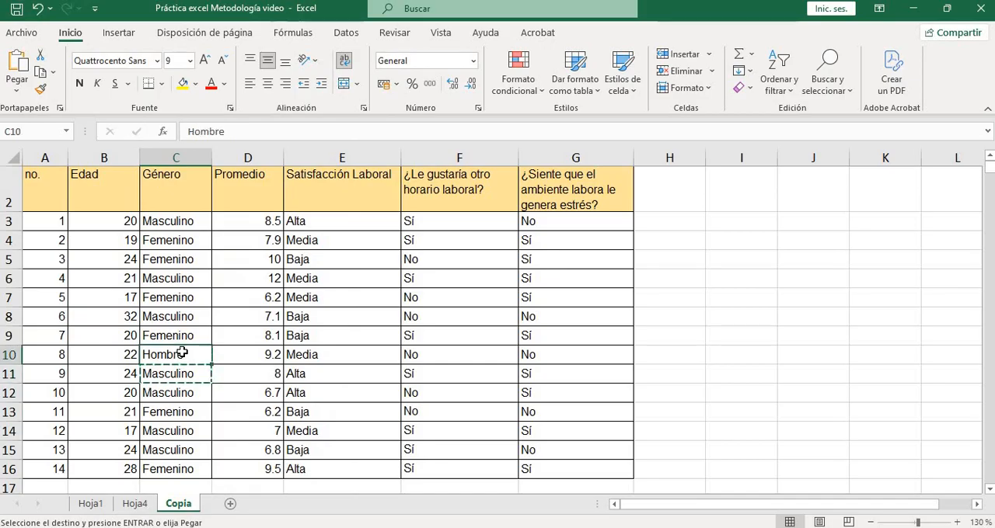
right_click(187, 355)
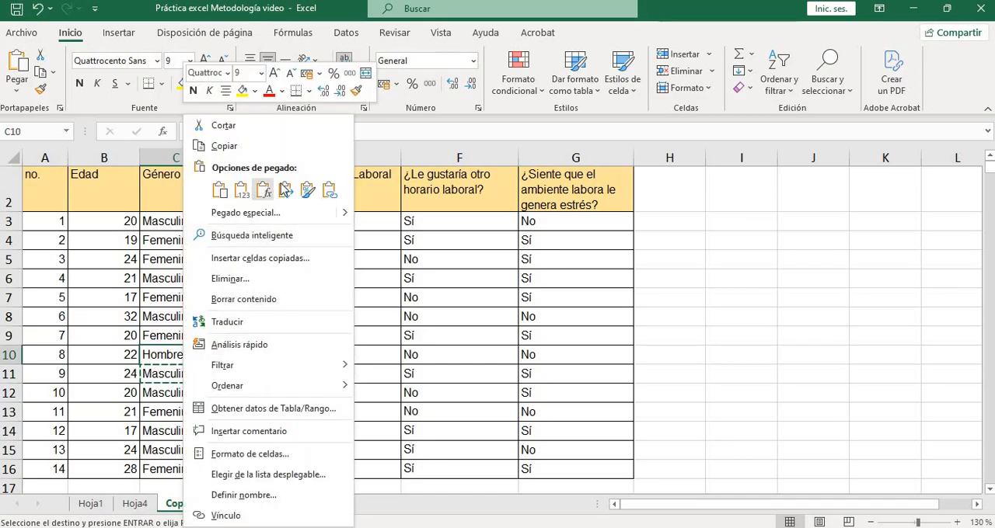
left_click(218, 191)
left_click(177, 412)
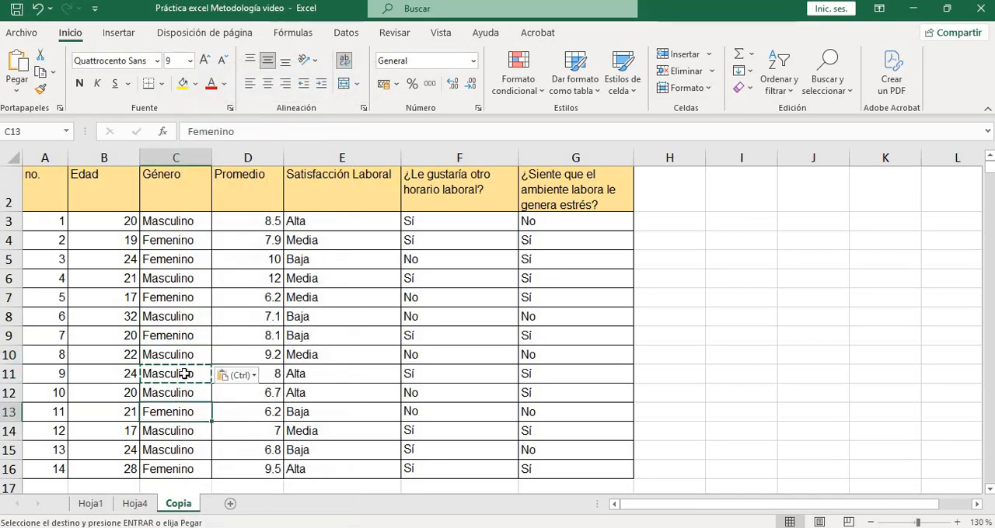
Rebuild the pivot table on a new worksheet from the corrected data, with Género in the rows, and check its category labels
left_click(136, 505)
left_click(169, 316)
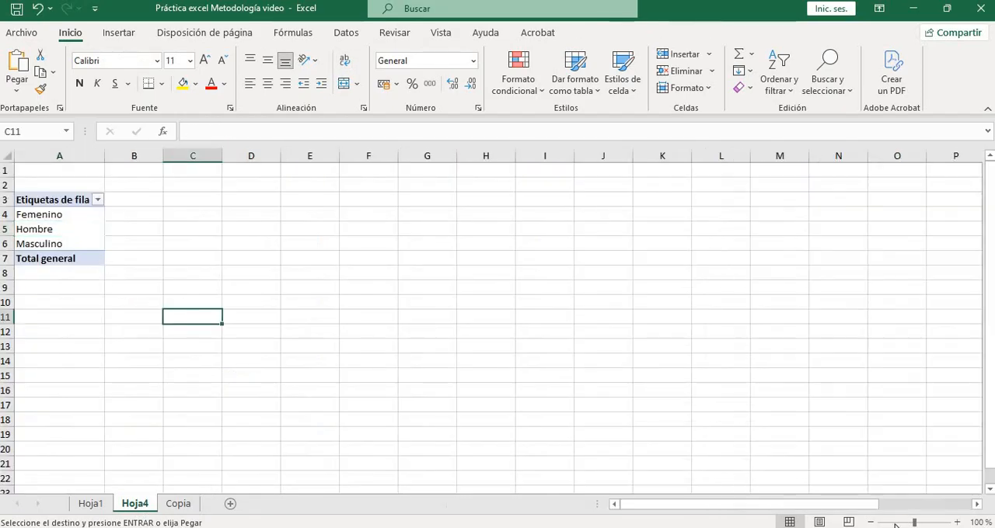
left_click(74, 214)
key("Up")
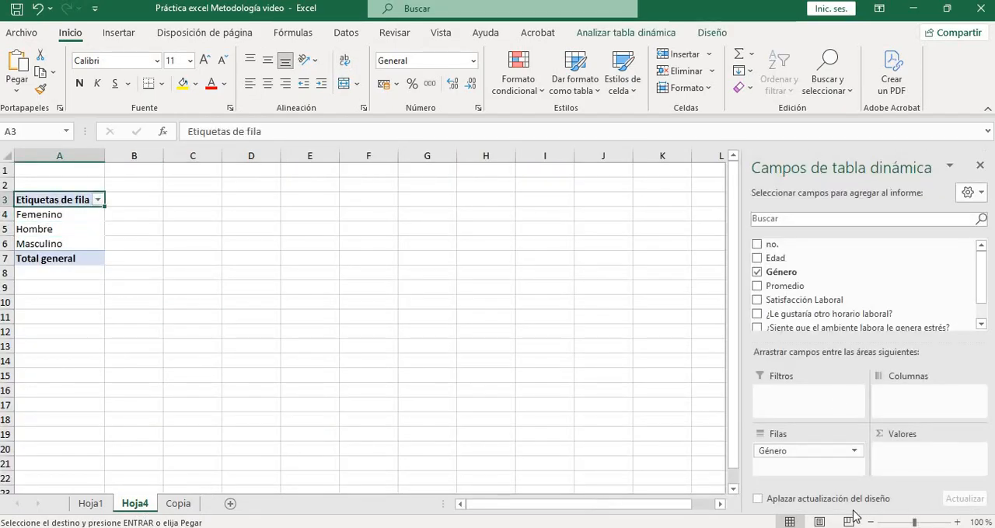
left_click(829, 503)
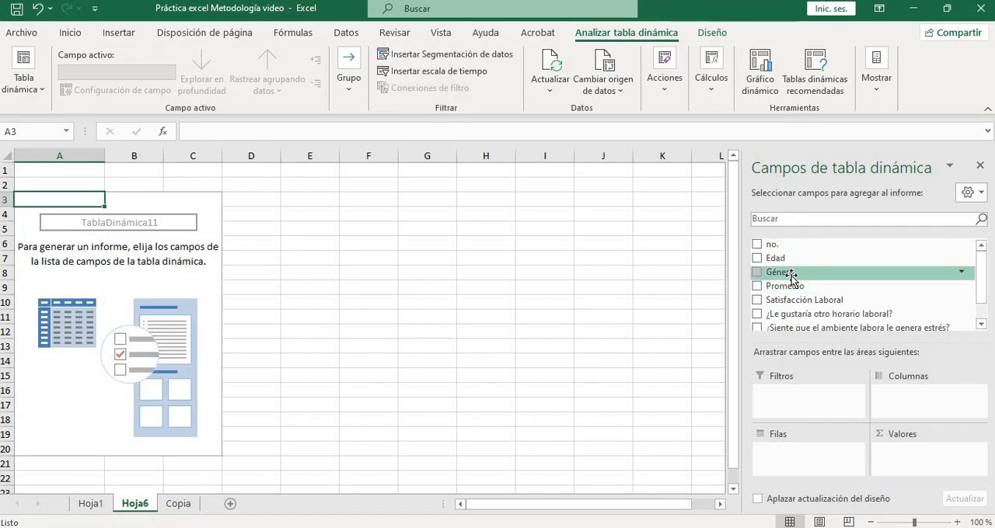
left_click_drag(784, 273, 822, 459)
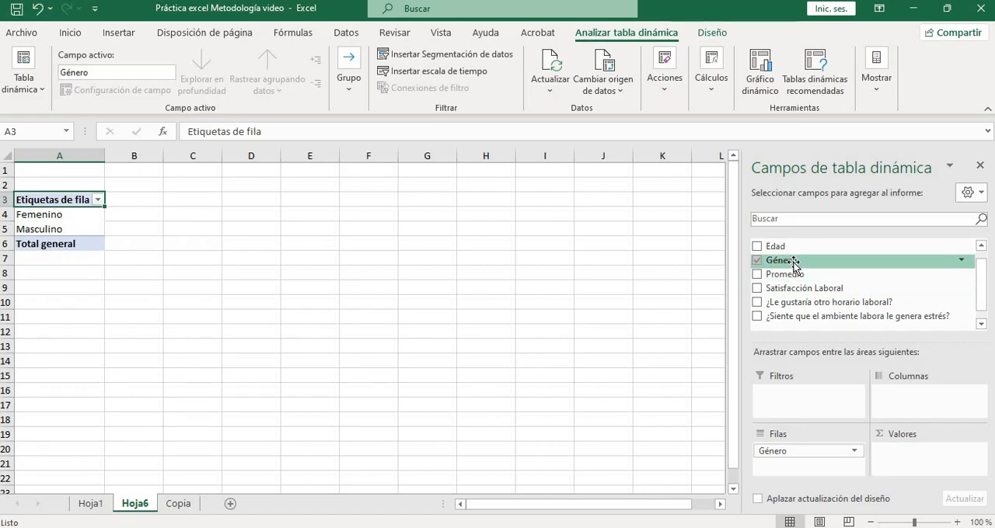
left_click(56, 217)
left_click(48, 230)
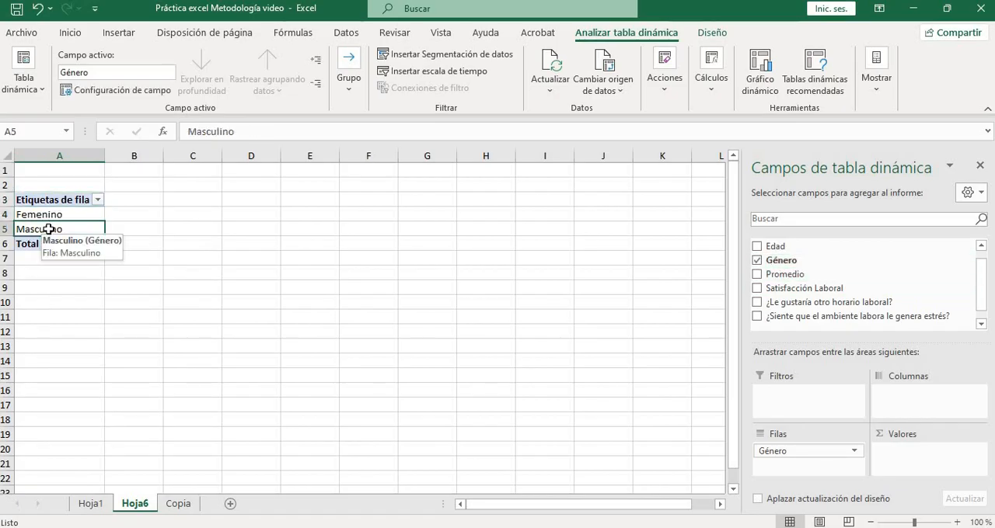
Add Género as a count to the pivot table's values and review the count for each category
left_click_drag(786, 268, 933, 447)
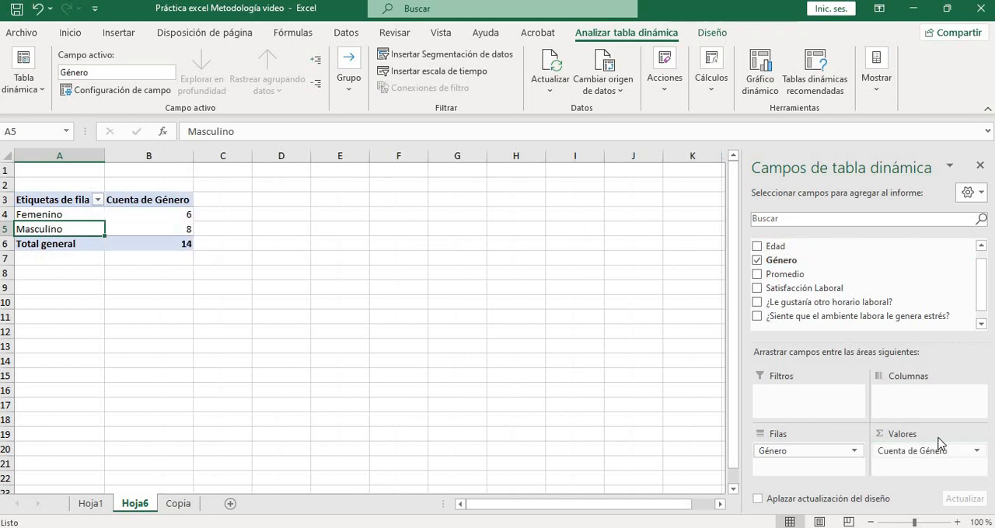
left_click(352, 322)
left_click(166, 199)
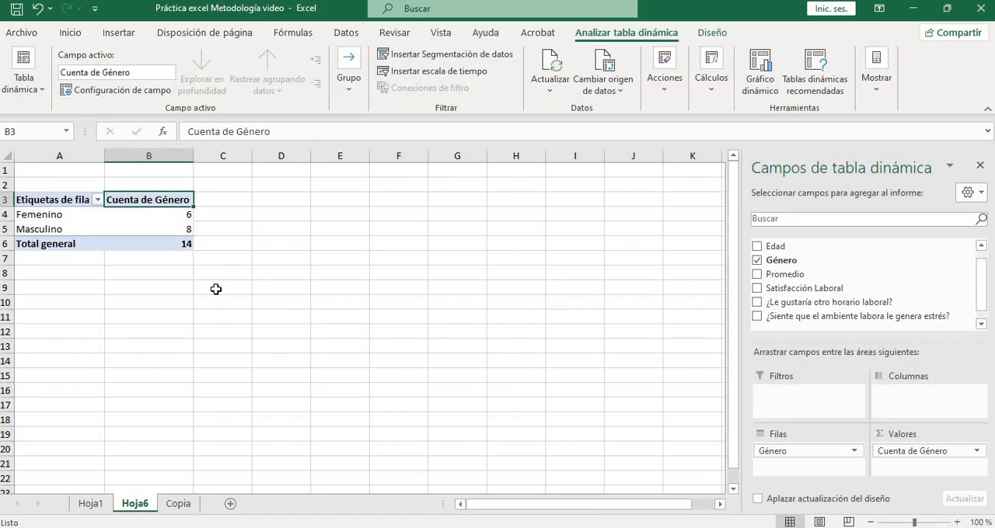
left_click(215, 288)
left_click(173, 215)
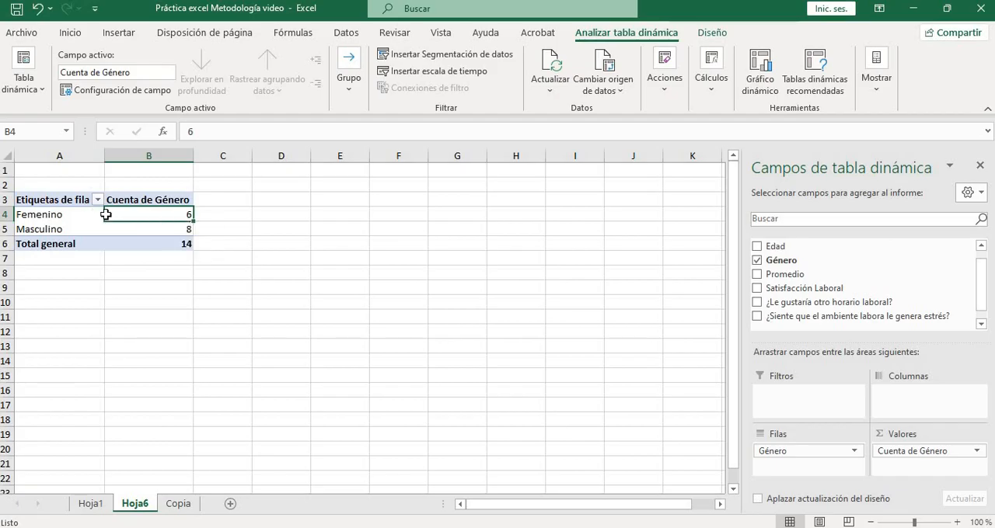
key("Left")
key("Down")
left_click(204, 300)
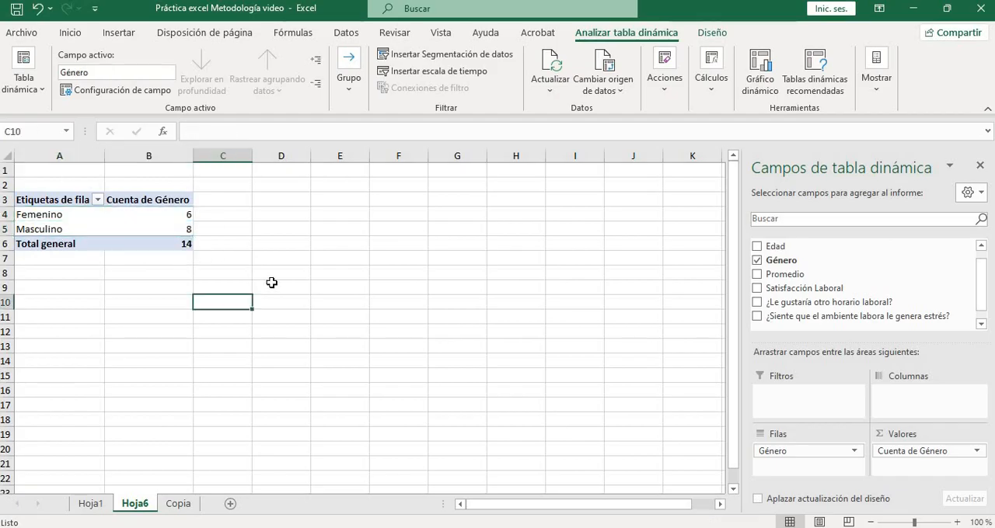
Create a second pivot table from the range Copia!$A$2:$G$16 at cell A8 of the existing sheet Hoja6
left_click(78, 275)
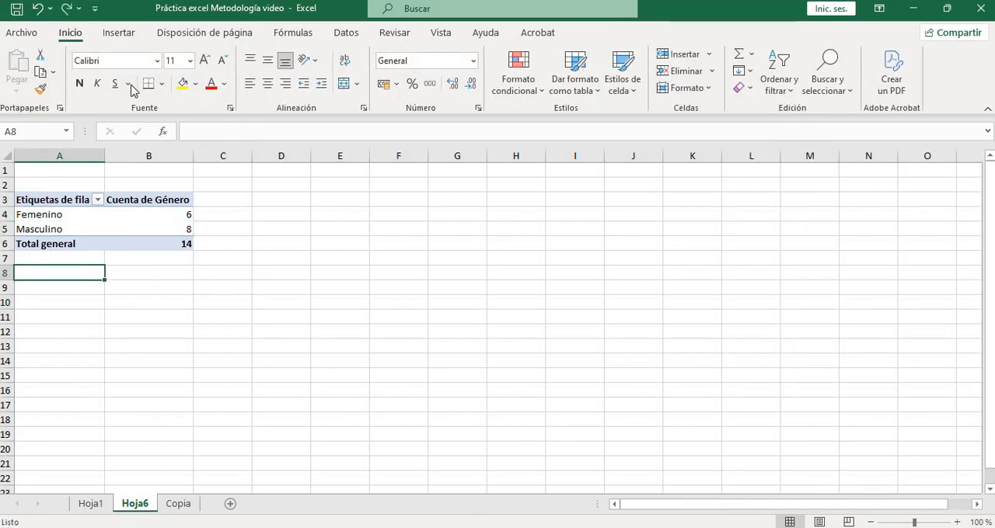
left_click(133, 38)
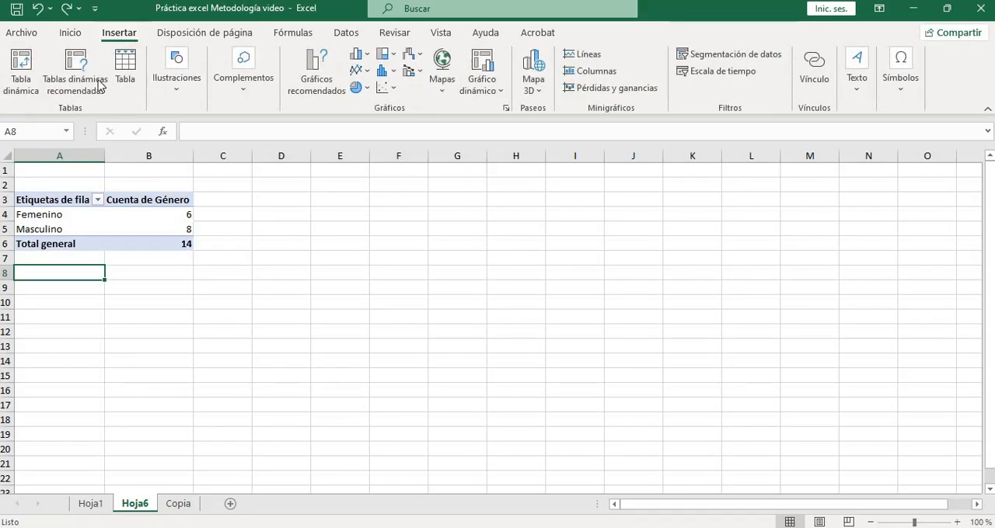
left_click(21, 71)
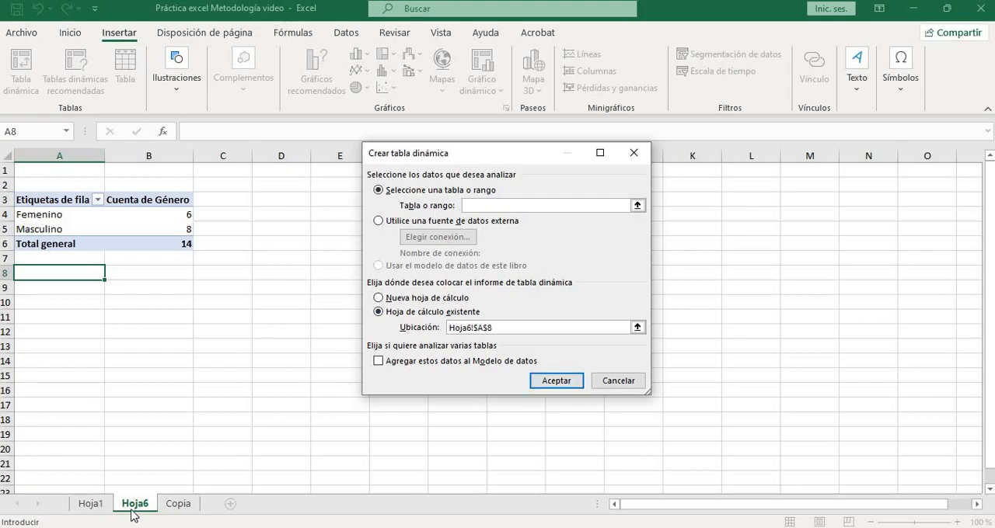
left_click(180, 507)
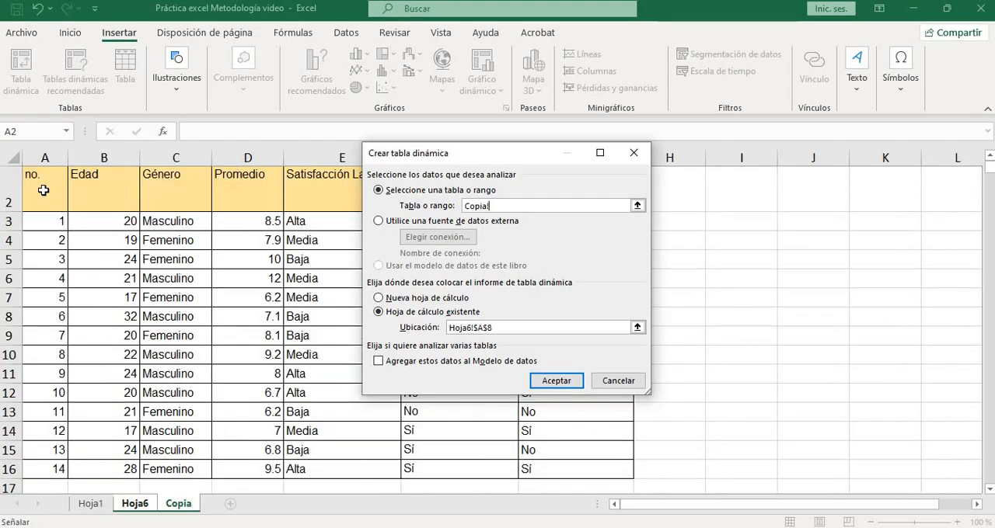
left_click_drag(44, 191, 524, 469)
left_click_drag(544, 472, 544, 472)
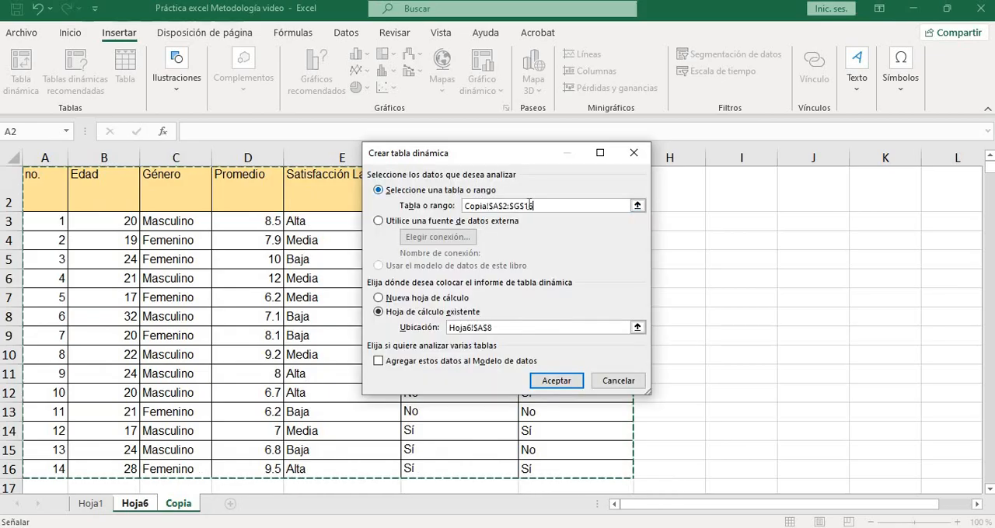
left_click(566, 385)
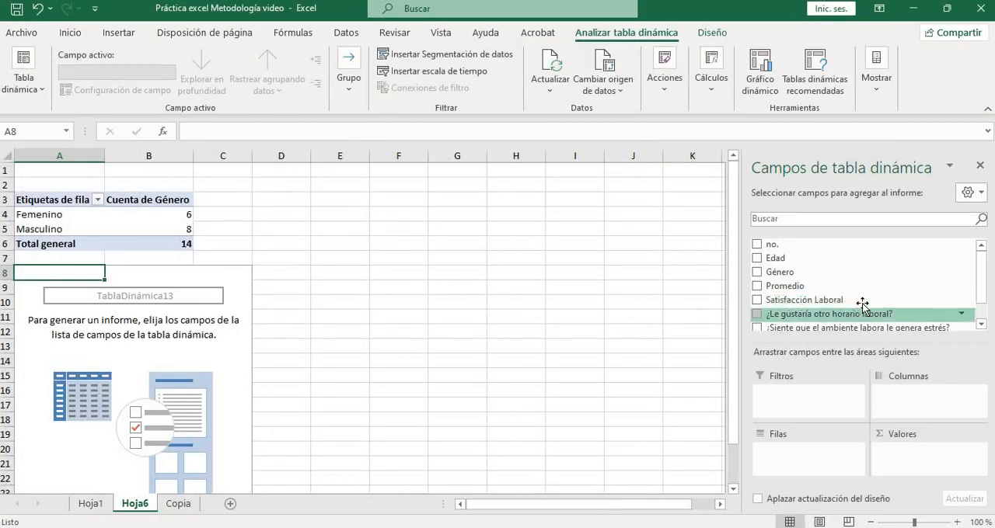
Add ¿Le gustaría otro horario laboral? to the second pivot table's rows and values, and review the counts for each answer
scroll(855, 305, "down", 2)
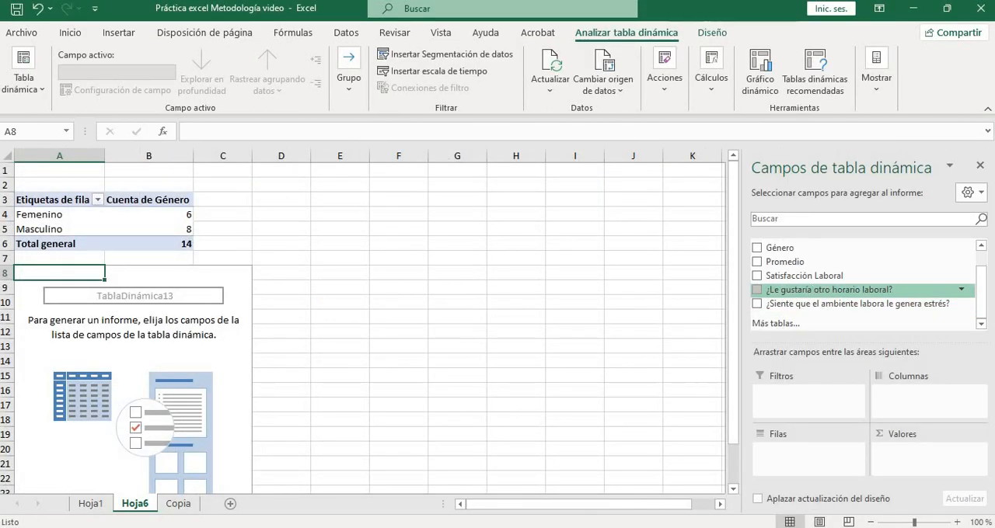
left_click_drag(824, 290, 841, 442)
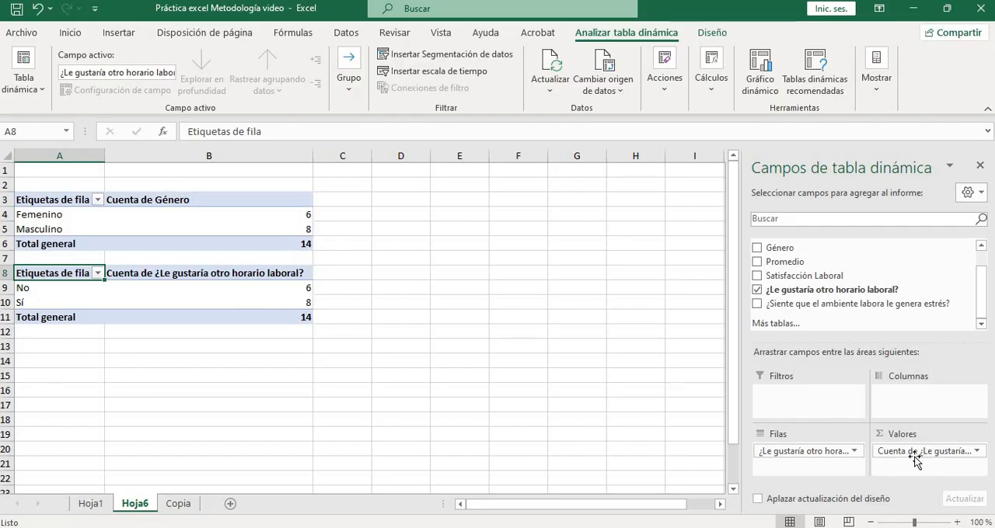
left_click(244, 300)
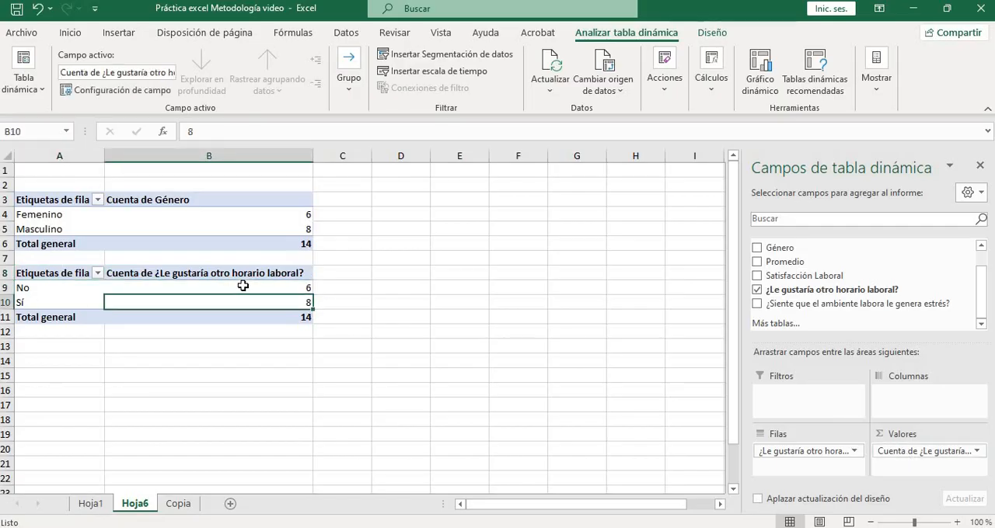
left_click(244, 287)
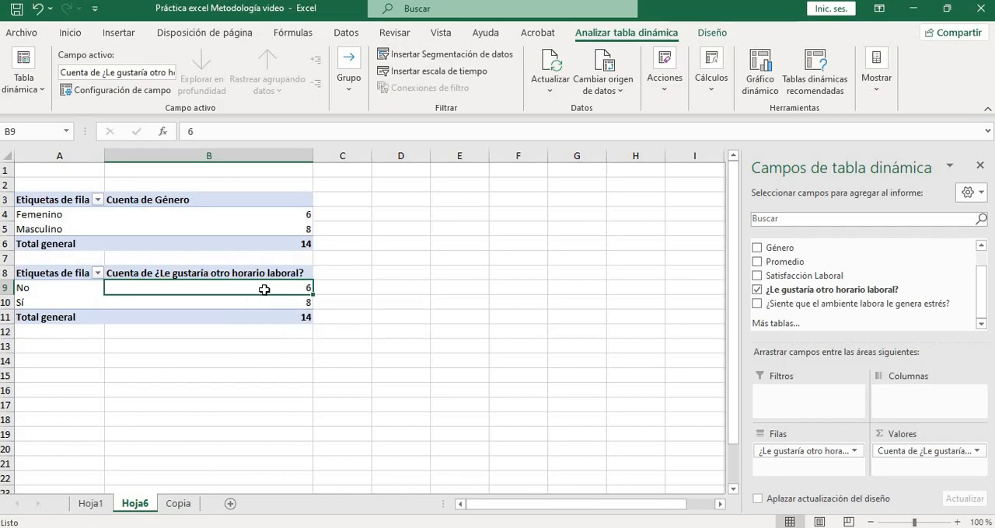
left_click(261, 303)
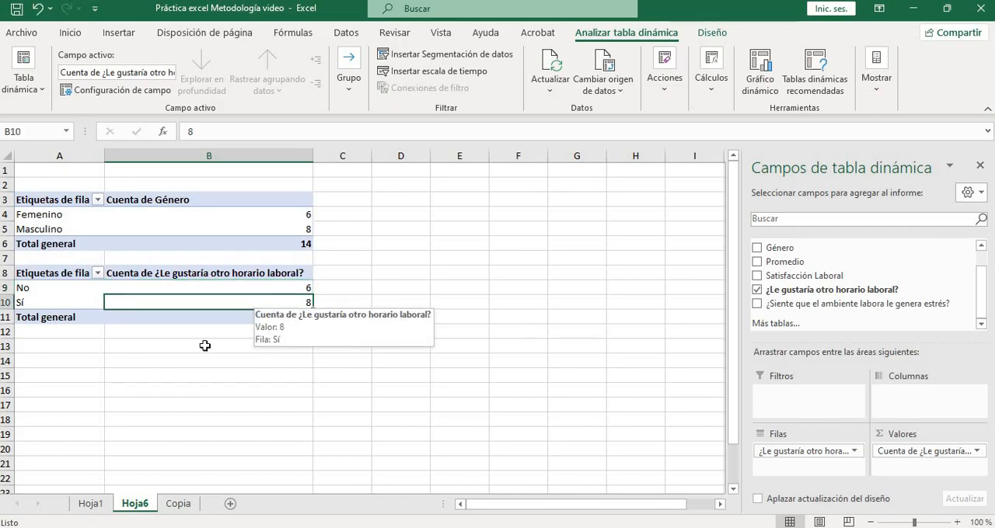
left_click(186, 375)
left_click(242, 303)
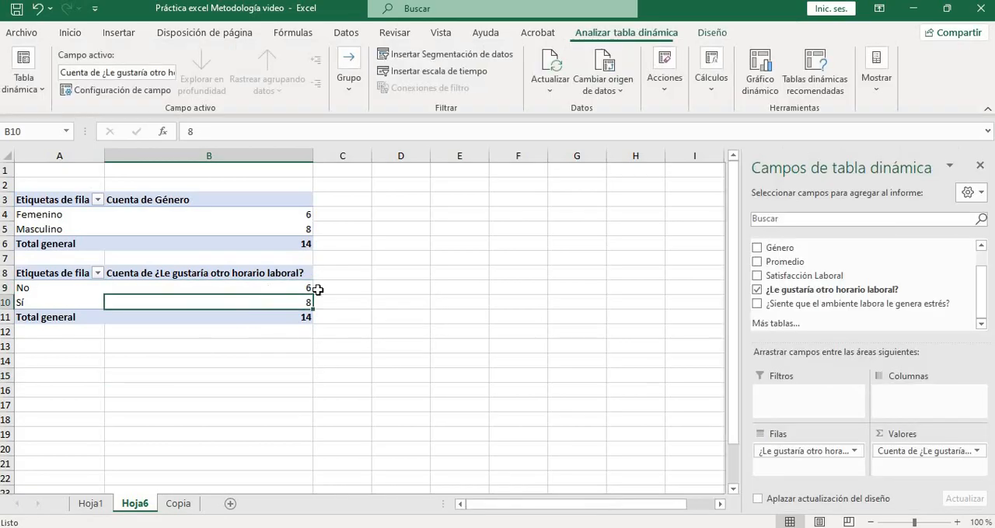
Insert a pie chart (Circular) from the work-schedule pivot table in A8:B11 and place it beside the two tables
left_click_drag(80, 272, 233, 332)
left_click(400, 358)
left_click(65, 275)
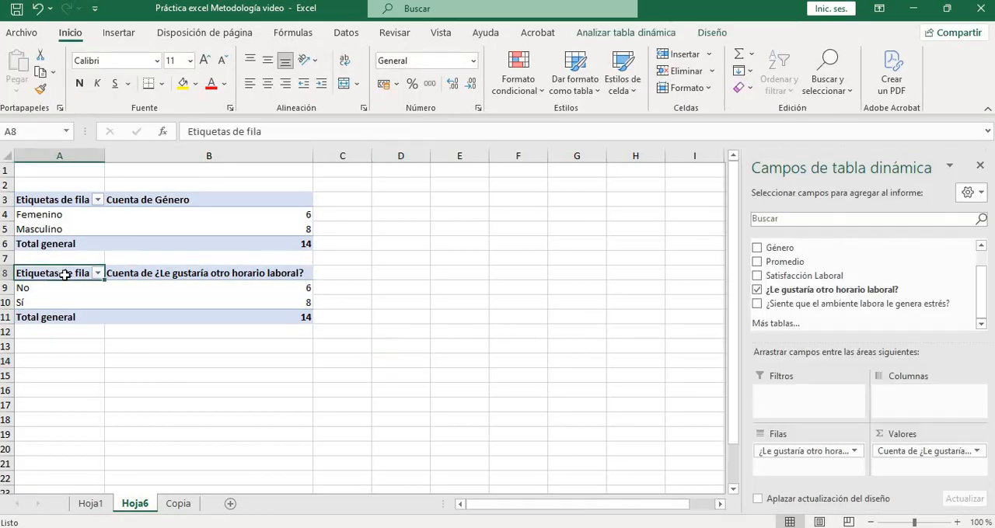
left_click_drag(64, 274, 276, 320)
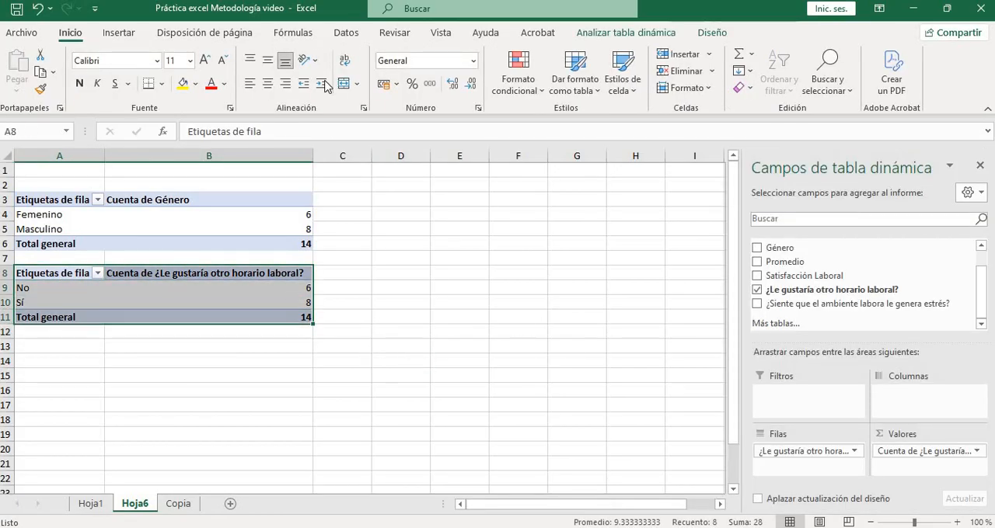
left_click(118, 33)
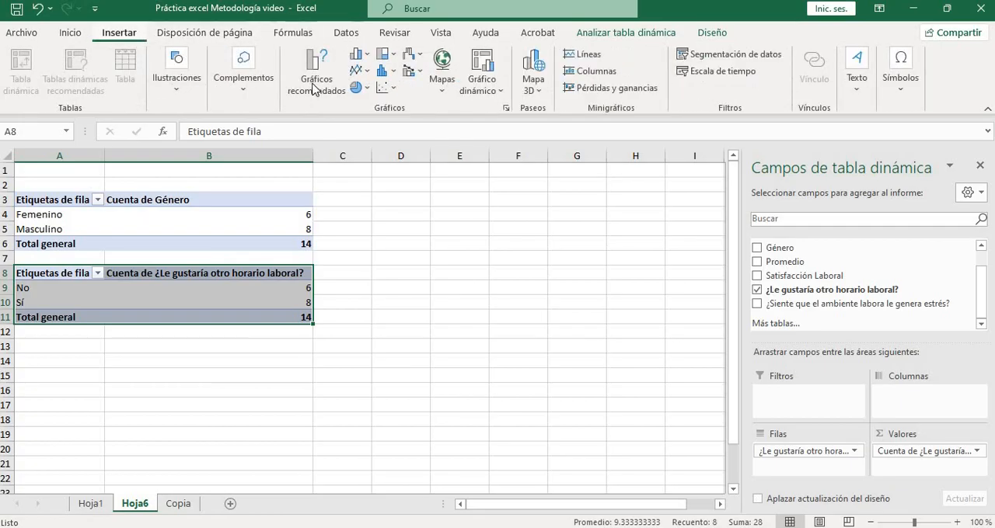
left_click(326, 72)
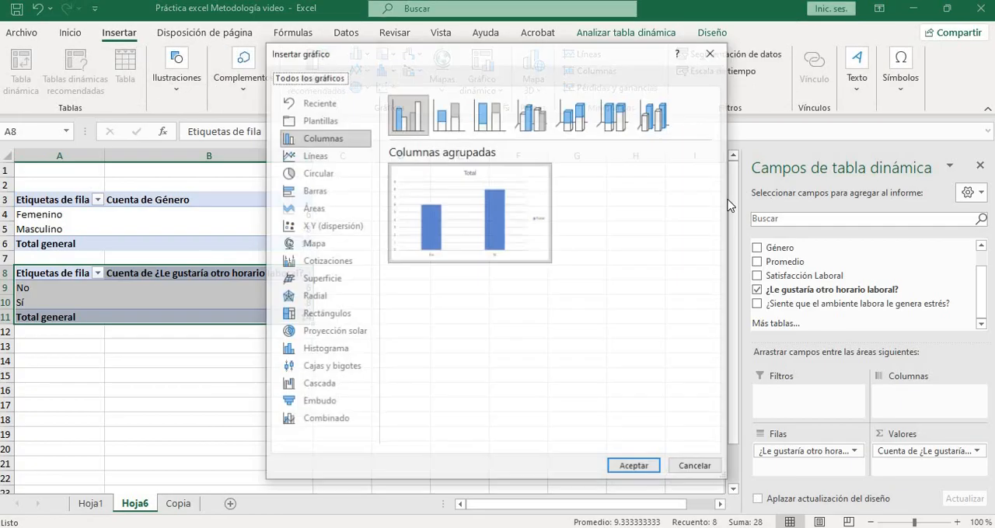
left_click(319, 173)
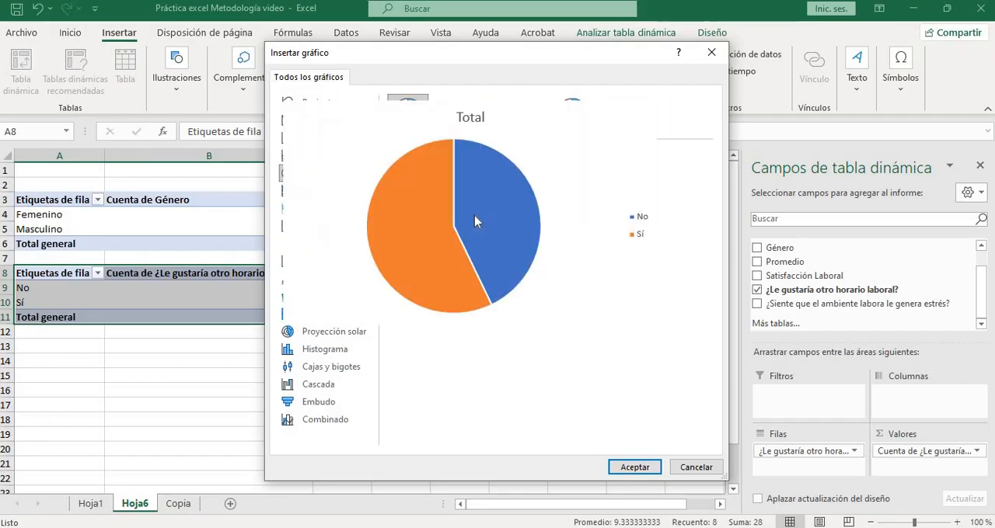
left_click(651, 472)
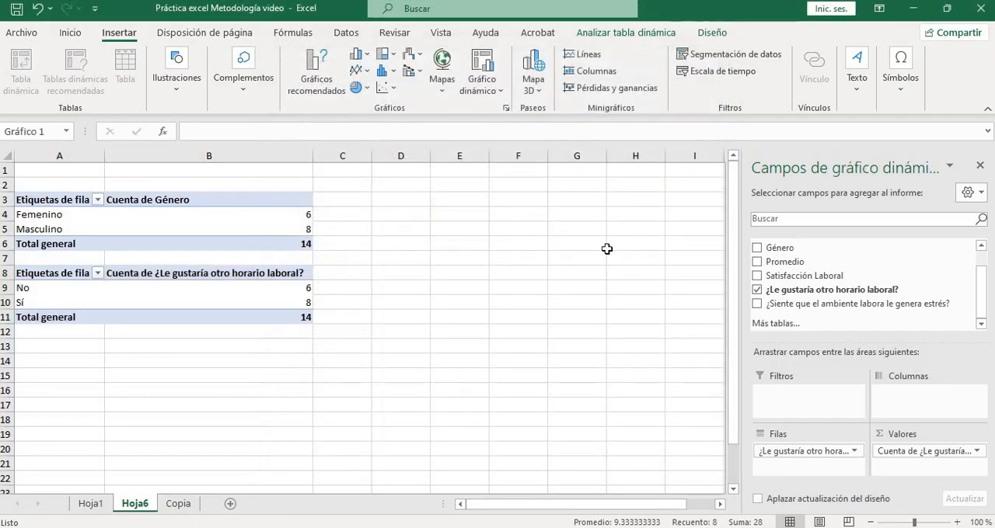
left_click_drag(552, 252, 606, 225)
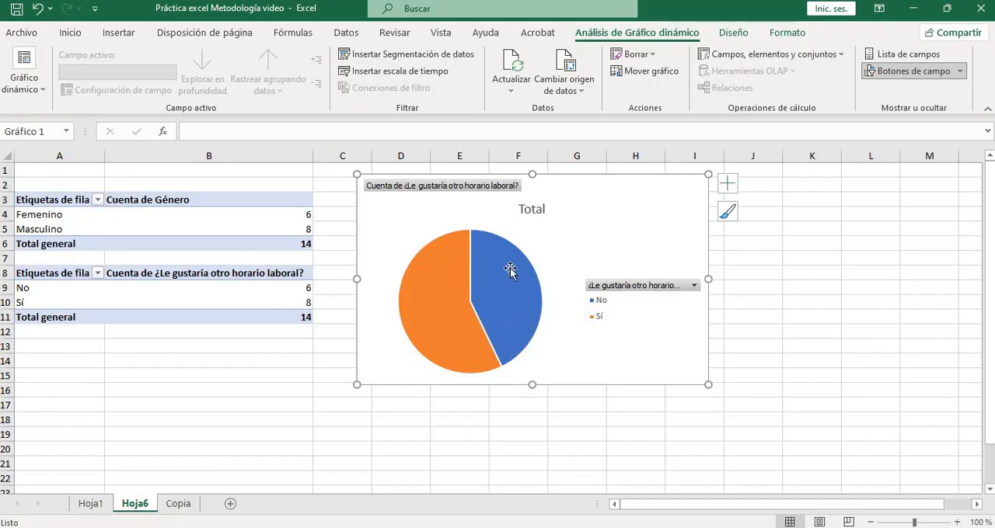
Apply the pie chart style with white percentage labels inside the slices and a light hatched background
left_click(726, 213)
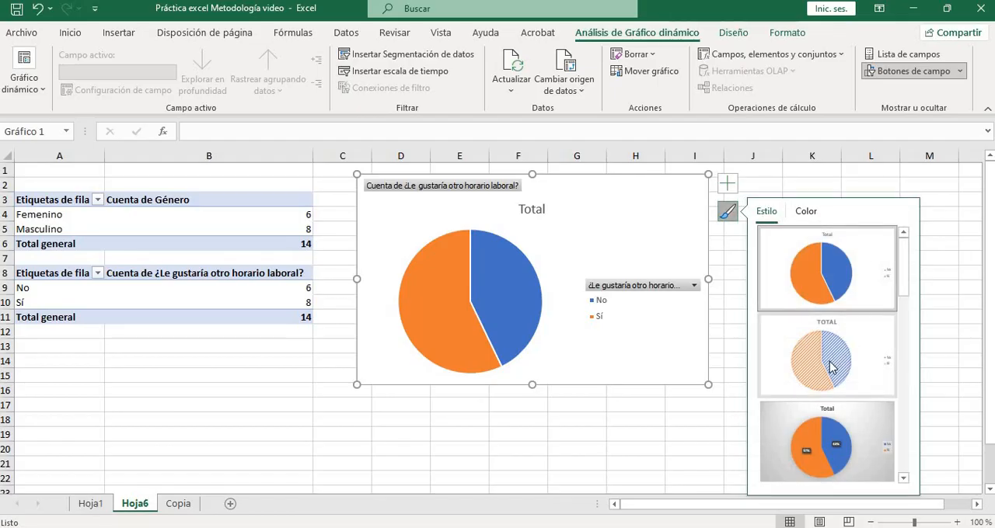
scroll(834, 371, "down", 3)
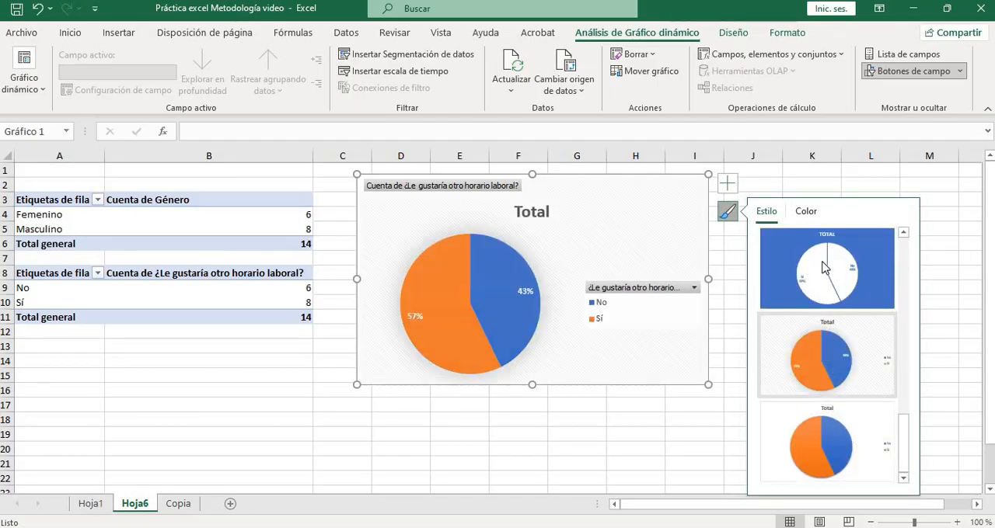
left_click(825, 376)
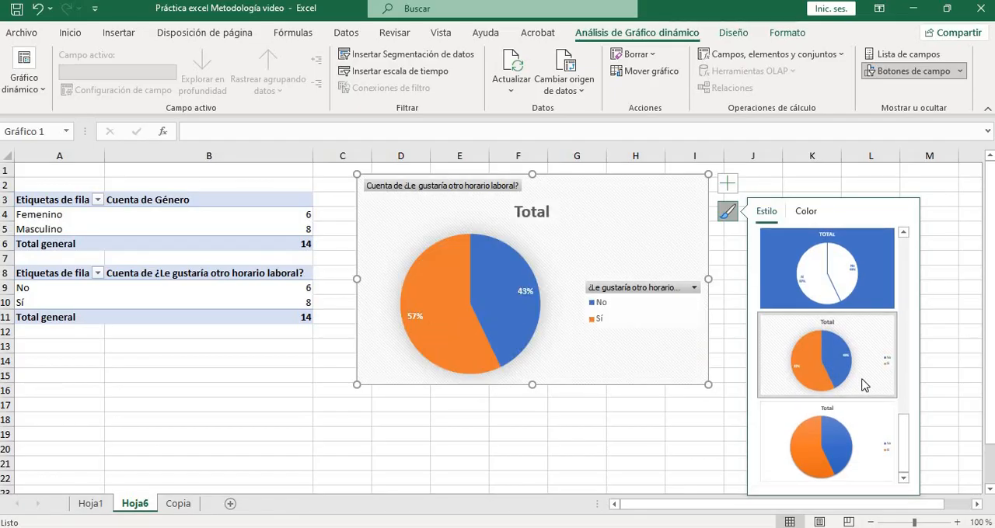
left_click(216, 453)
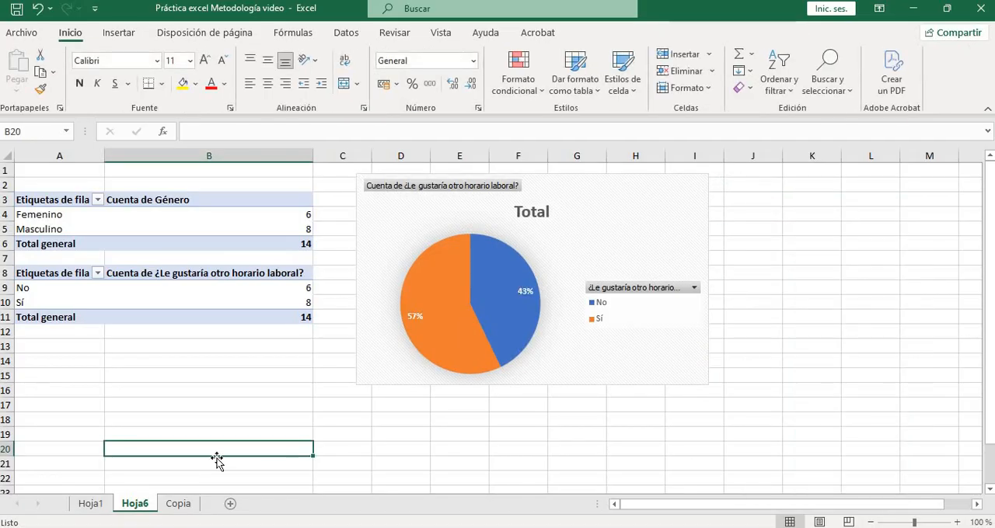